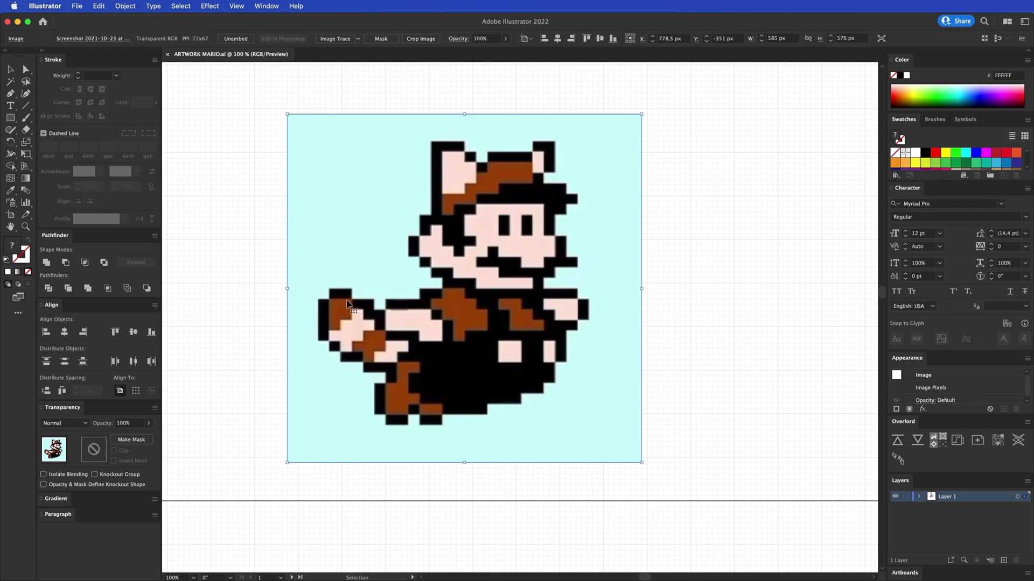
Examine the Mario reference image and the finished pixel artwork with its colour squares on the artboard below
{"action": "left_click_drag", "start_coordinate": [488, 284], "coordinate": [485, 272]}
{"action": "left_click", "coordinate": [687, 340]}
{"action": "scroll", "coordinate": [677, 301], "scroll_direction": "down", "scroll_amount": 6}
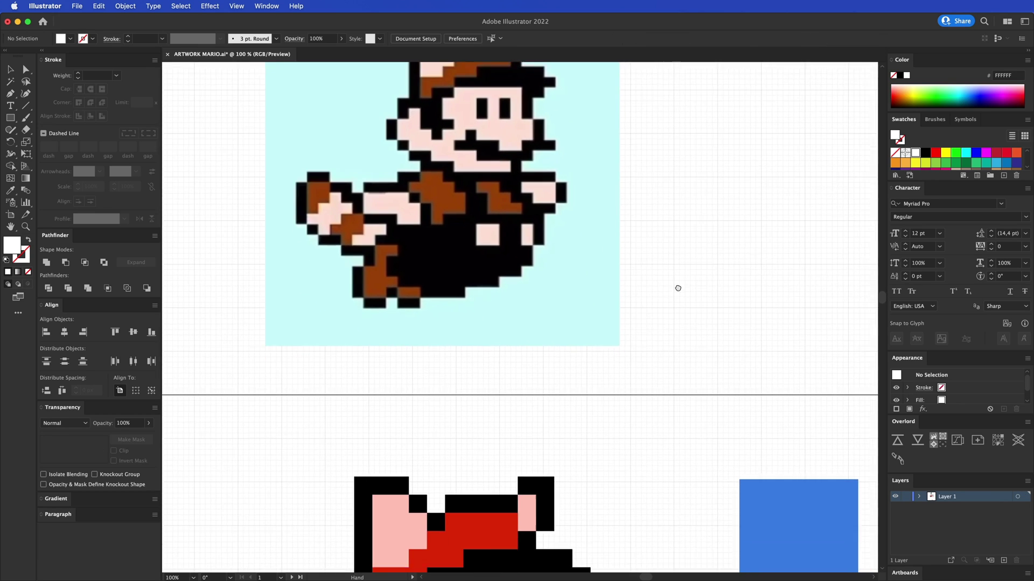
{"action": "key", "text": "super+minus"}
{"action": "key", "text": "super+minus"}
{"action": "scroll", "coordinate": [679, 279], "scroll_direction": "down", "scroll_amount": 4}
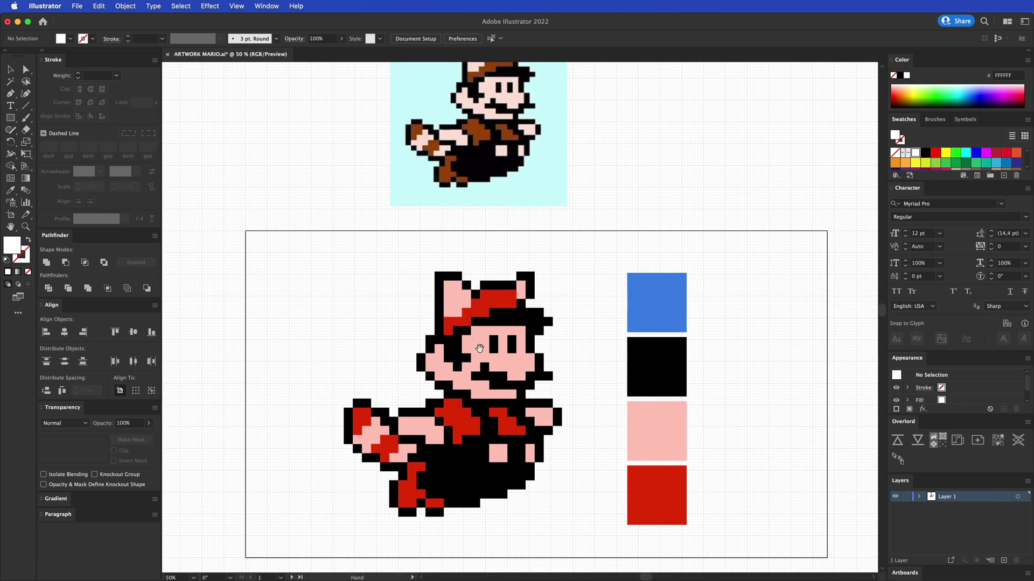
{"action": "scroll", "coordinate": [480, 349], "scroll_direction": "down", "scroll_amount": 2}
{"action": "key", "text": "v"}
Examine the individual squares that make up the finished pixel artwork and the four-colour palette beside it
{"action": "left_click", "coordinate": [480, 349]}
{"action": "left_click", "coordinate": [615, 262]}
{"action": "key", "text": "super+z"}
{"action": "key", "text": "super+z"}
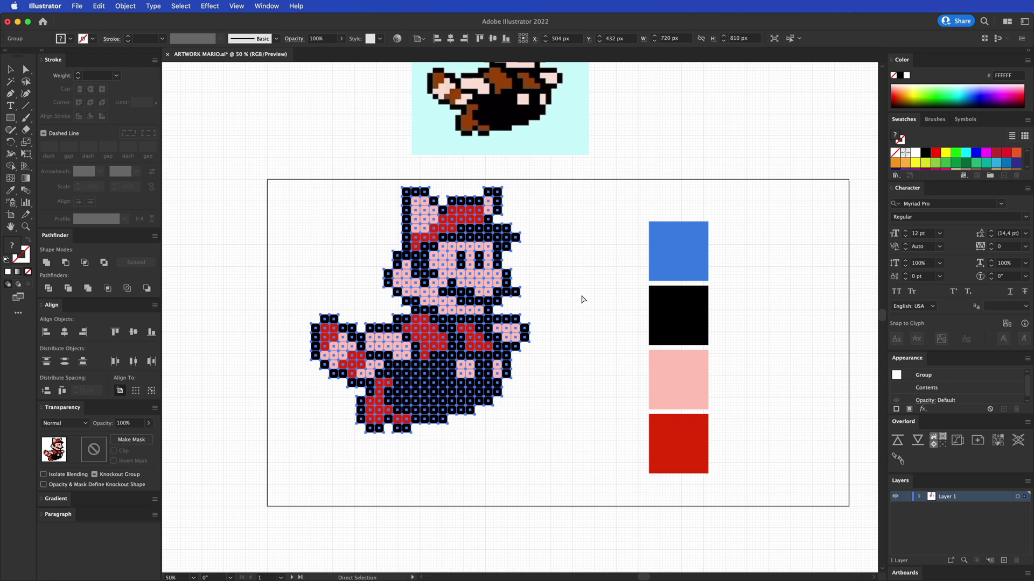
{"action": "key", "text": "super+shift+z"}
{"action": "key", "text": "super+shift+z"}
{"action": "left_click", "coordinate": [603, 301]}
{"action": "left_click_drag", "start_coordinate": [619, 216], "coordinate": [750, 504]}
{"action": "left_click", "coordinate": [740, 443]}
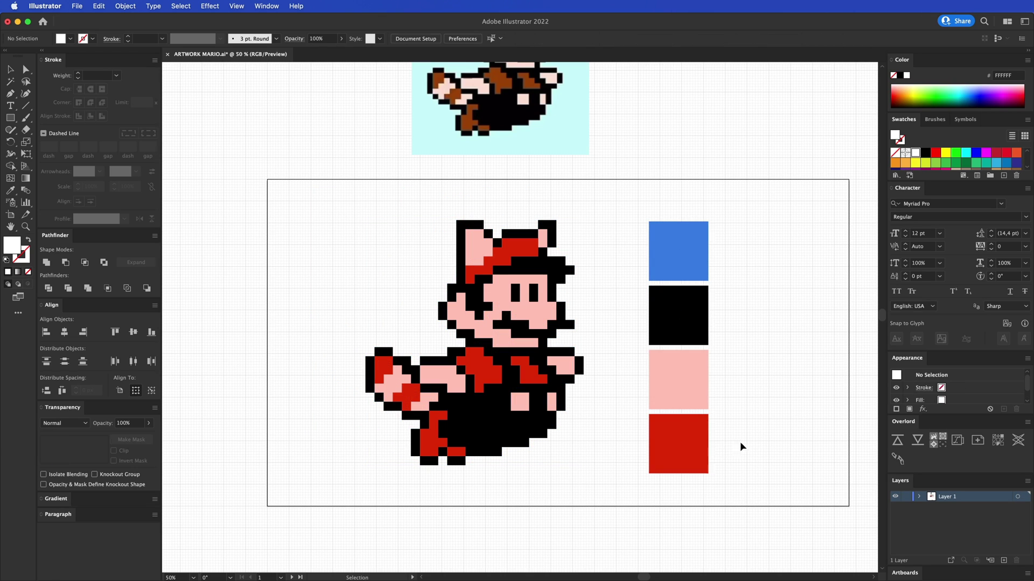
{"action": "scroll", "coordinate": [594, 503], "scroll_direction": "down", "scroll_amount": 10}
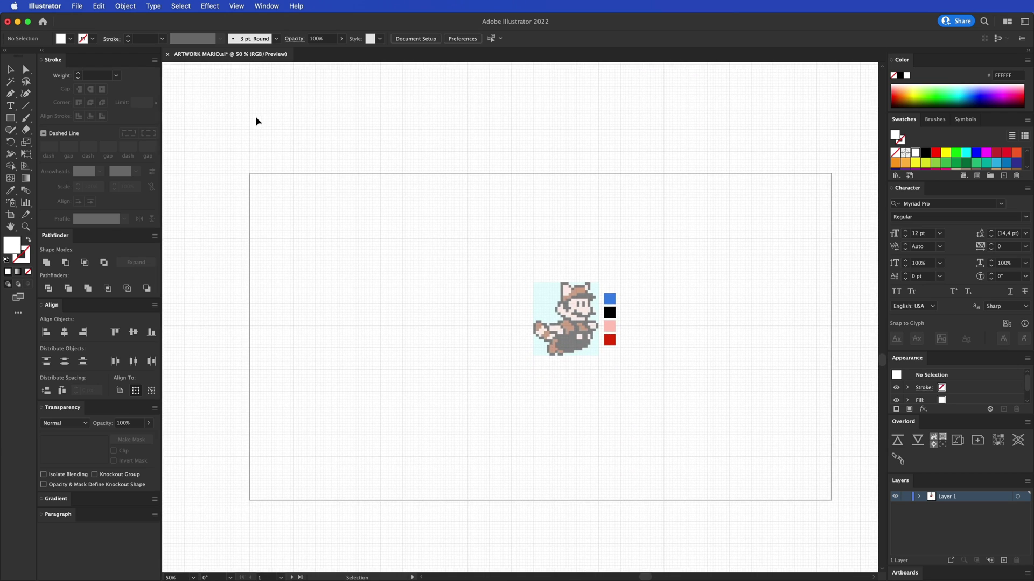
Hide the document grid and show it again
{"action": "left_click", "coordinate": [236, 6]}
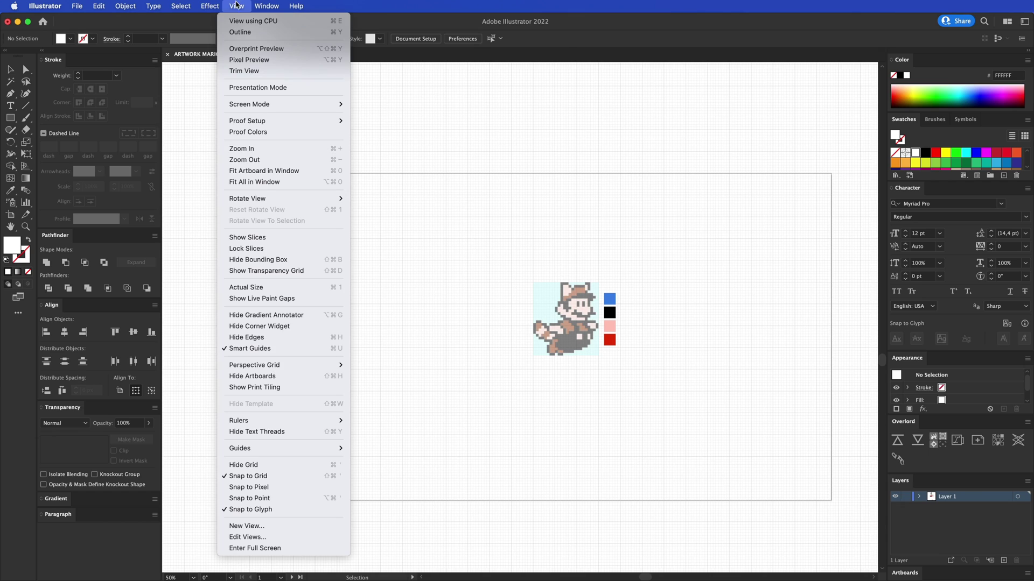
{"action": "left_click", "coordinate": [270, 466]}
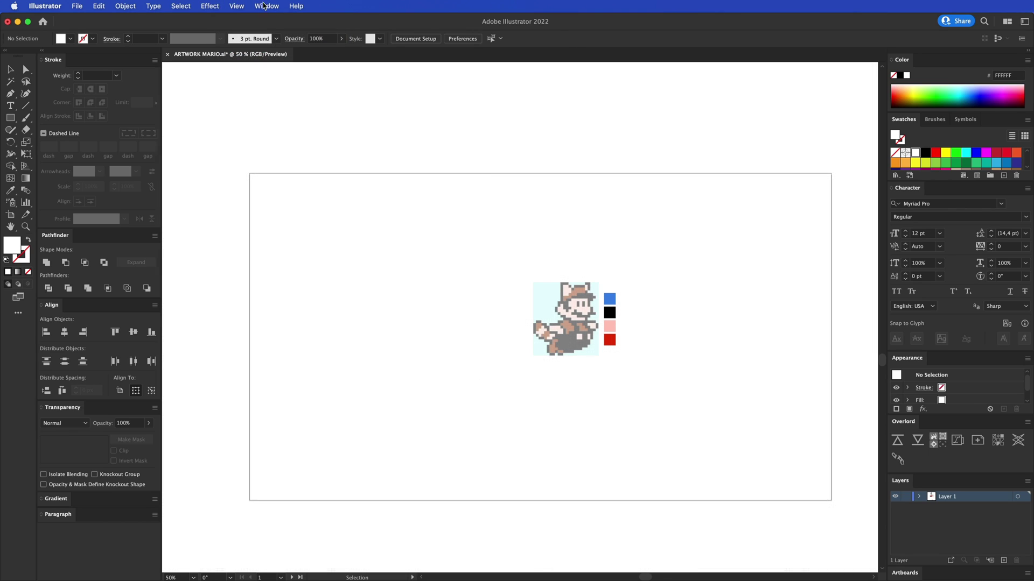
{"action": "left_click", "coordinate": [236, 6]}
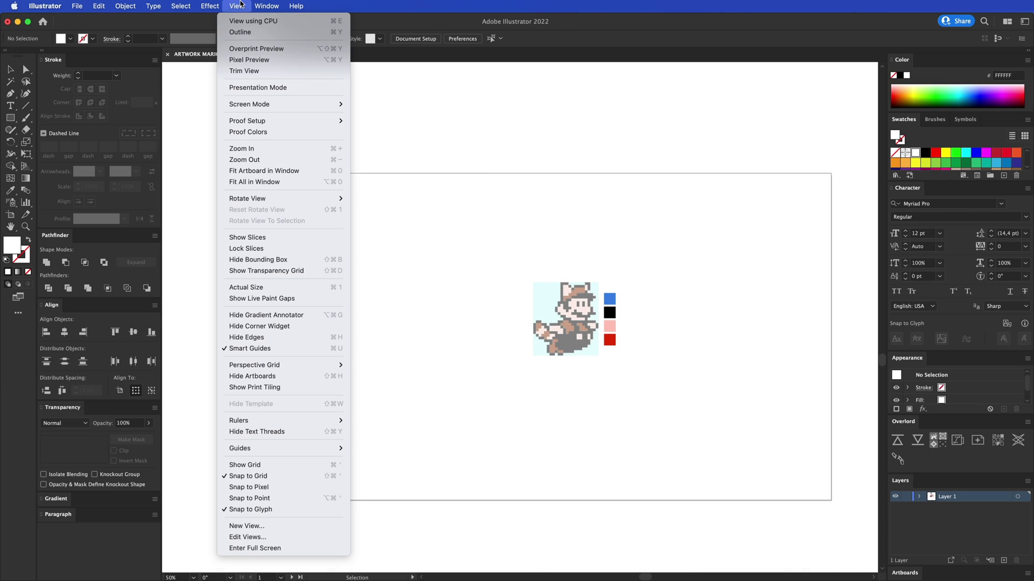
{"action": "left_click", "coordinate": [247, 465]}
Examine the faded reference sprite on the second artboard, its alignment with the grid and the adjacent colour squares
{"action": "scroll", "coordinate": [482, 339], "scroll_direction": "right", "scroll_amount": 3}
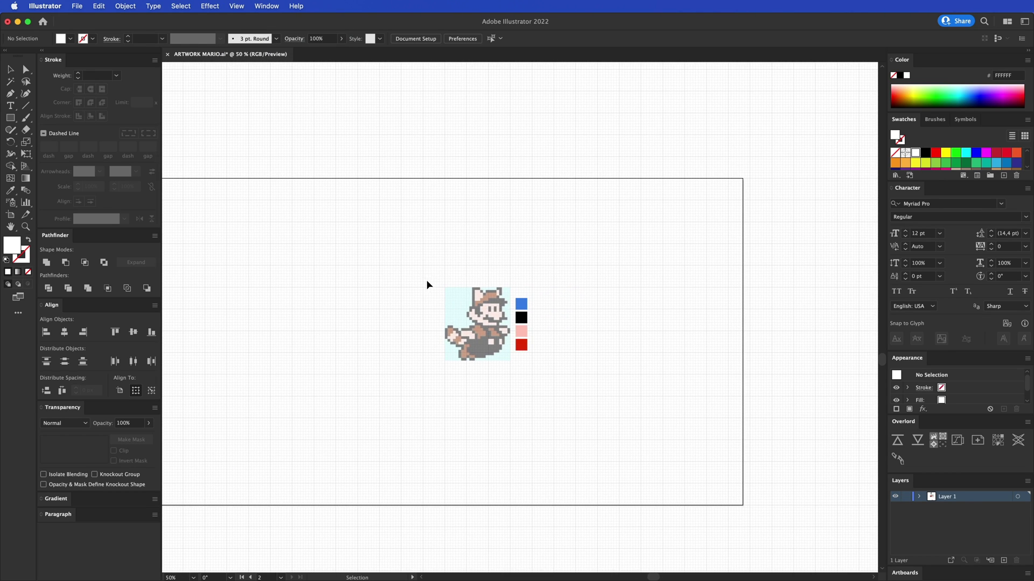
{"action": "left_click_drag", "start_coordinate": [421, 272], "coordinate": [571, 408]}
{"action": "left_click", "coordinate": [560, 407]}
{"action": "scroll", "coordinate": [480, 375], "scroll_direction": "up", "scroll_amount": 5}
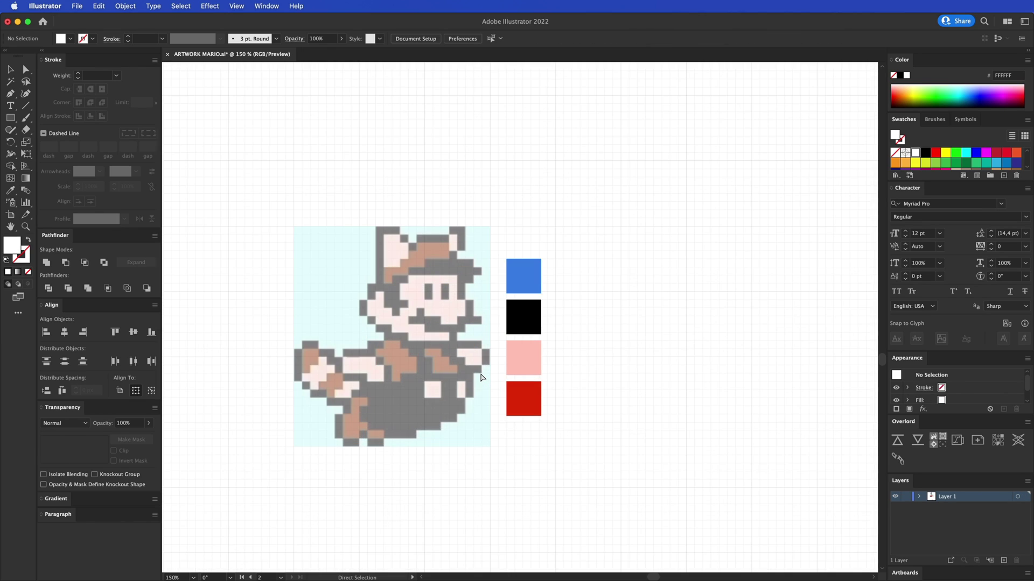
{"action": "scroll", "coordinate": [539, 329], "scroll_direction": "up", "scroll_amount": 5}
{"action": "scroll", "coordinate": [538, 328], "scroll_direction": "left", "scroll_amount": 5}
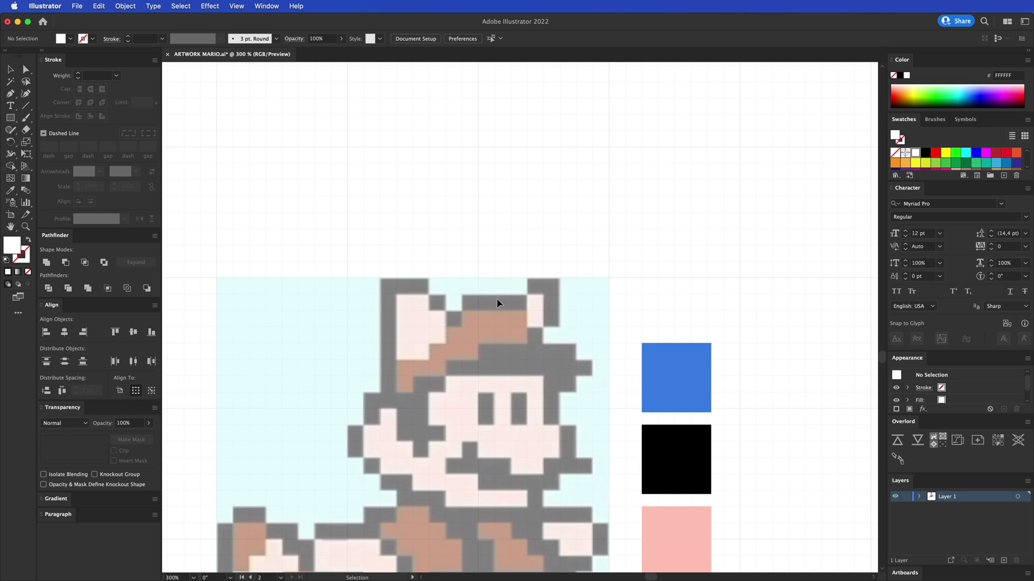
{"action": "scroll", "coordinate": [496, 303], "scroll_direction": "down", "scroll_amount": 5}
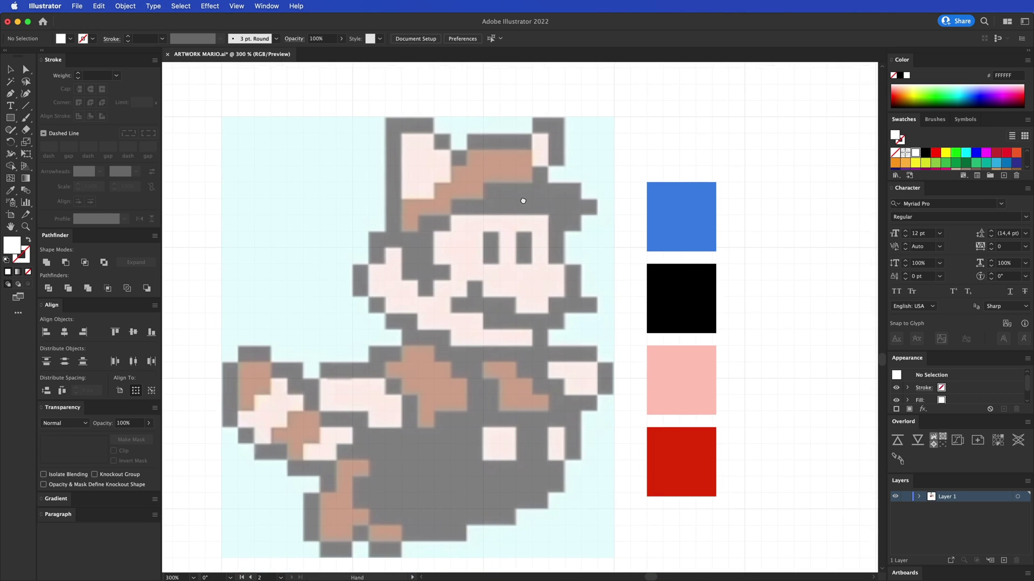
{"action": "scroll", "coordinate": [523, 201], "scroll_direction": "down", "scroll_amount": 1}
{"action": "scroll", "coordinate": [523, 201], "scroll_direction": "left", "scroll_amount": 1}
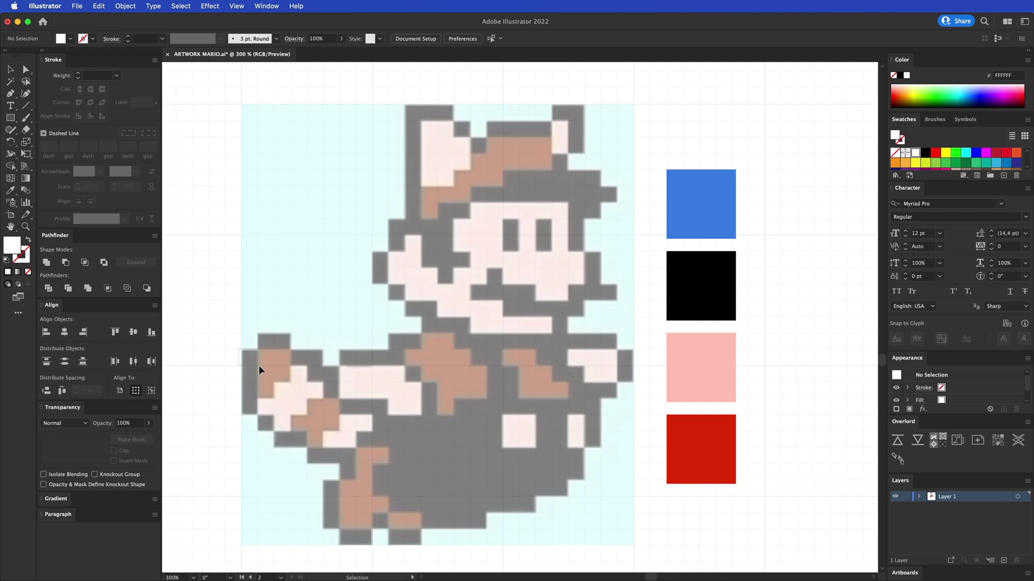
{"action": "left_click_drag", "start_coordinate": [259, 365], "coordinate": [255, 368]}
{"action": "scroll", "coordinate": [540, 141], "scroll_direction": "up", "scroll_amount": 2}
{"action": "scroll", "coordinate": [541, 141], "scroll_direction": "left", "scroll_amount": 1}
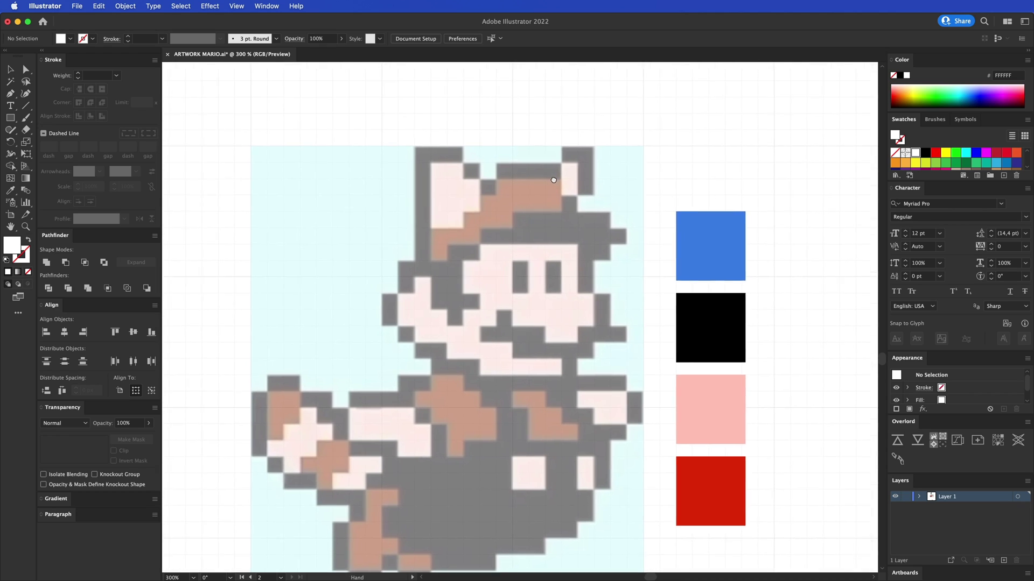
Check whether Snap to Grid is enabled for the document
{"action": "left_click", "coordinate": [235, 6]}
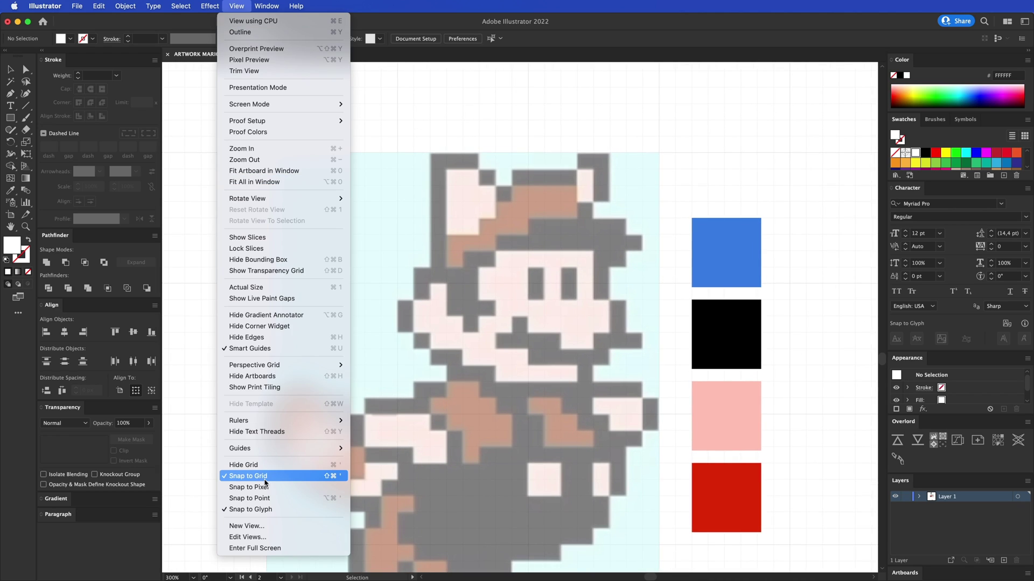
{"action": "left_click", "coordinate": [175, 410]}
{"action": "left_click_drag", "start_coordinate": [390, 214], "coordinate": [367, 181]}
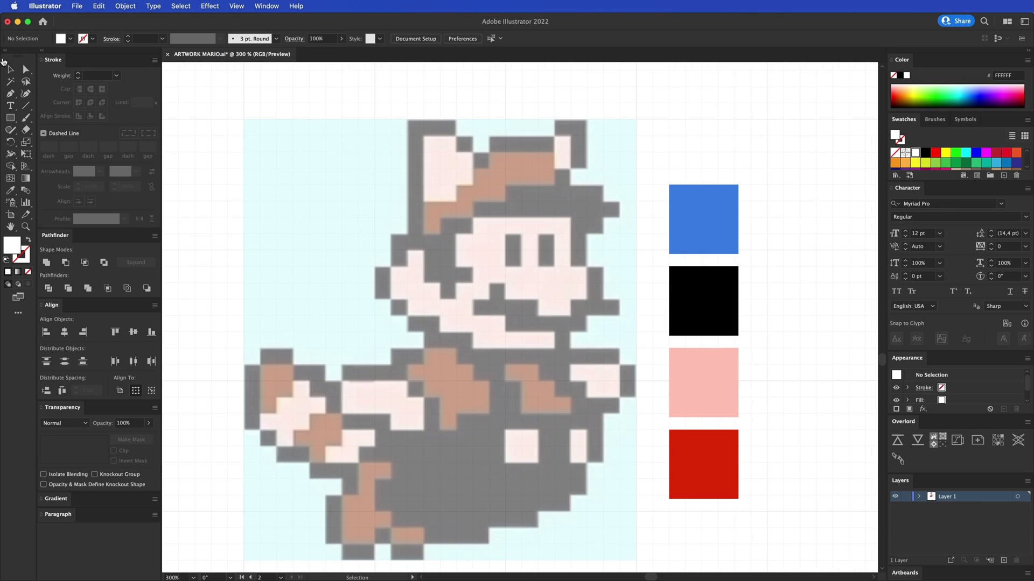
Draw a 9 px black-filled (000000) square over the upper-left pixel of the sprite's left ear
{"action": "left_click", "coordinate": [15, 119]}
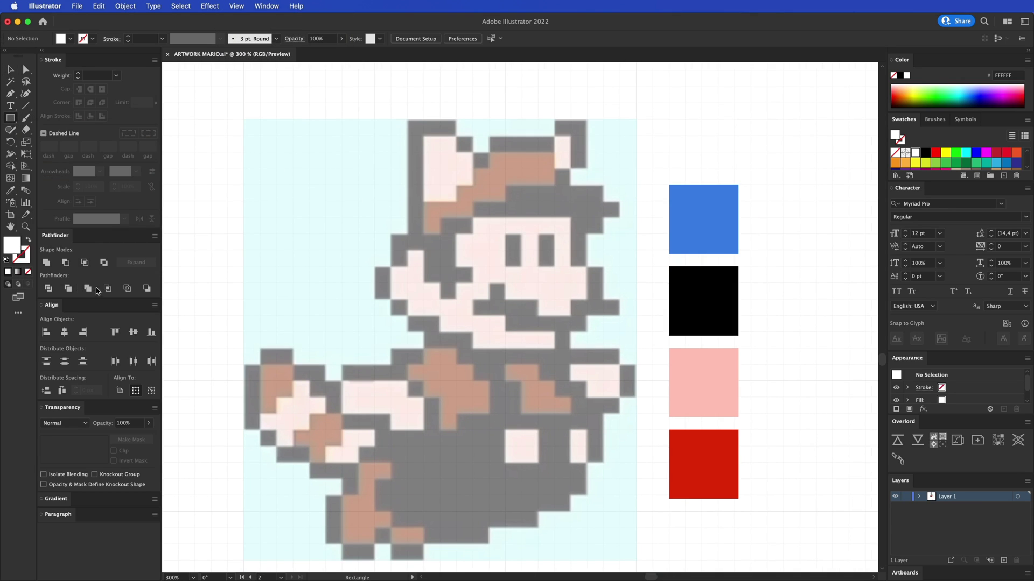
{"action": "double_click", "coordinate": [15, 251]}
{"action": "left_click_drag", "start_coordinate": [722, 259], "coordinate": [717, 297]}
{"action": "left_click", "coordinate": [875, 160]}
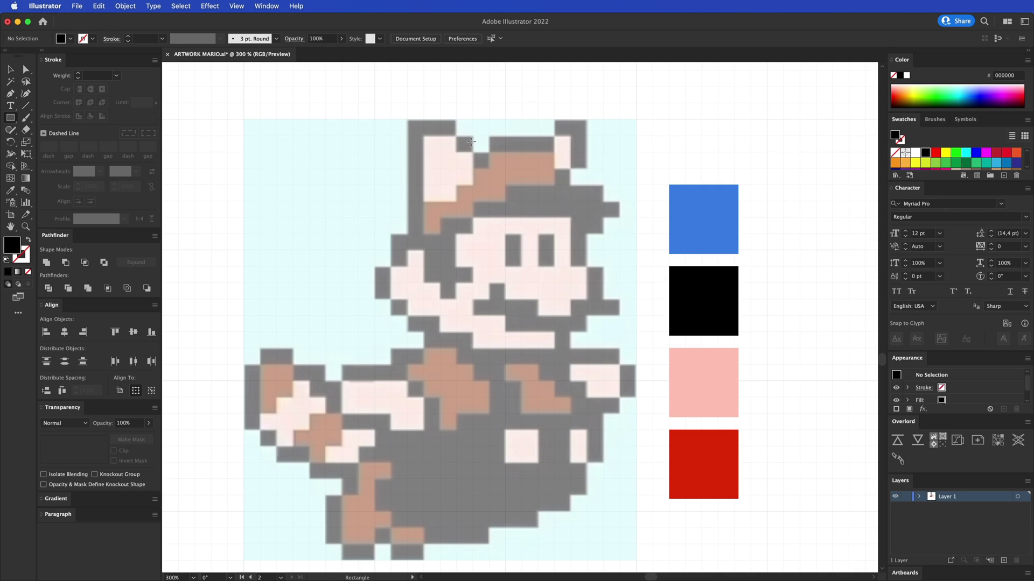
{"action": "left_click_drag", "start_coordinate": [463, 134], "coordinate": [473, 201]}
{"action": "key", "text": "super+plus"}
{"action": "left_click_drag", "start_coordinate": [416, 144], "coordinate": [485, 262]}
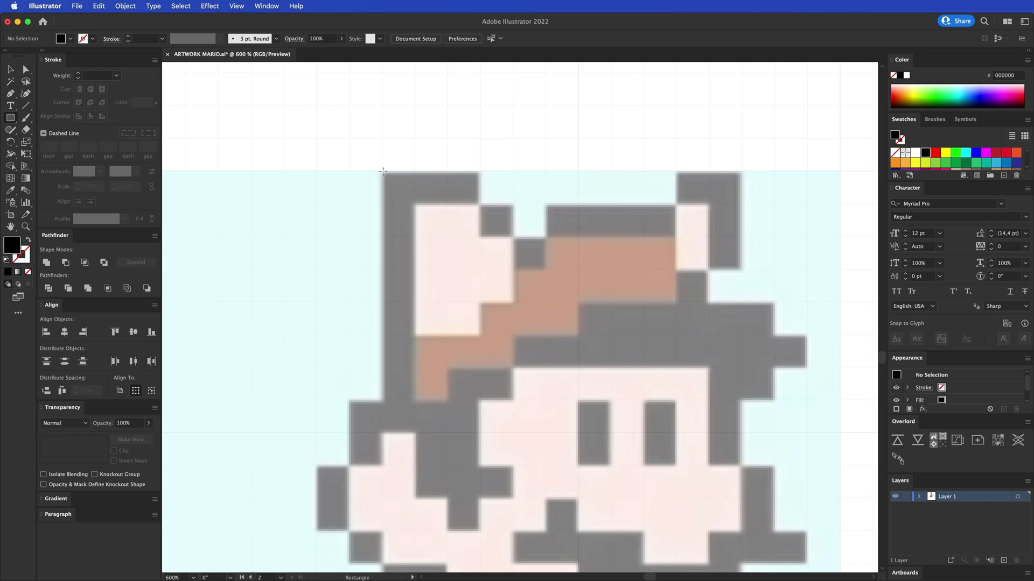
{"action": "left_click_drag", "start_coordinate": [383, 171], "coordinate": [426, 253]}
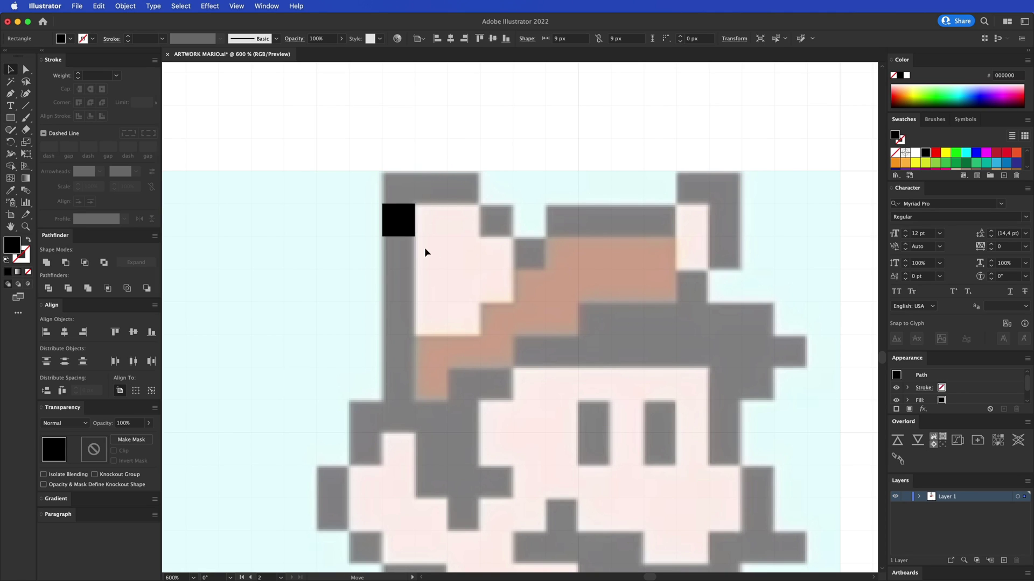
Review the grid and snapping options with the black square in place, and deselect it
{"action": "left_click", "coordinate": [237, 6]}
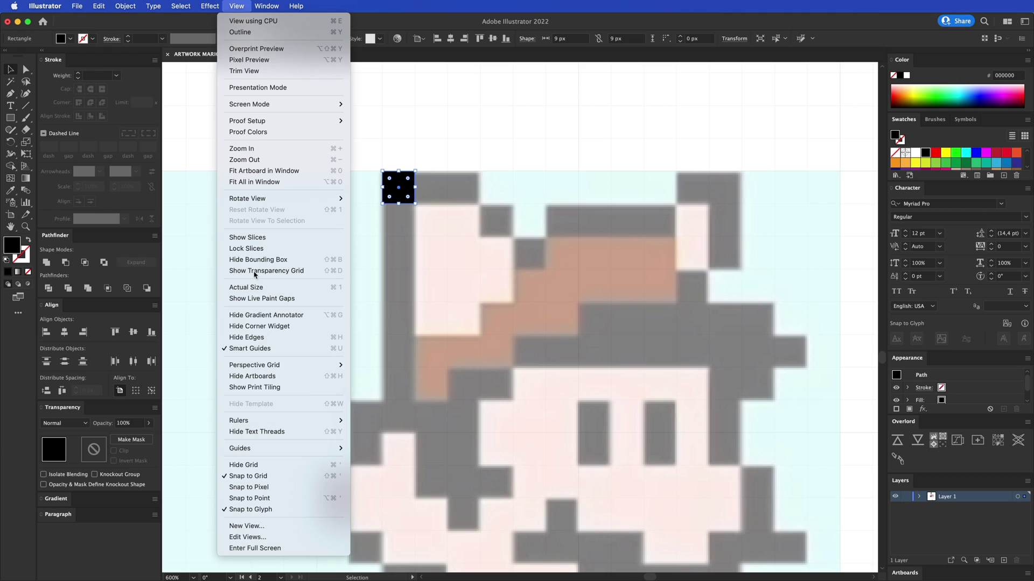
{"action": "left_click", "coordinate": [506, 275]}
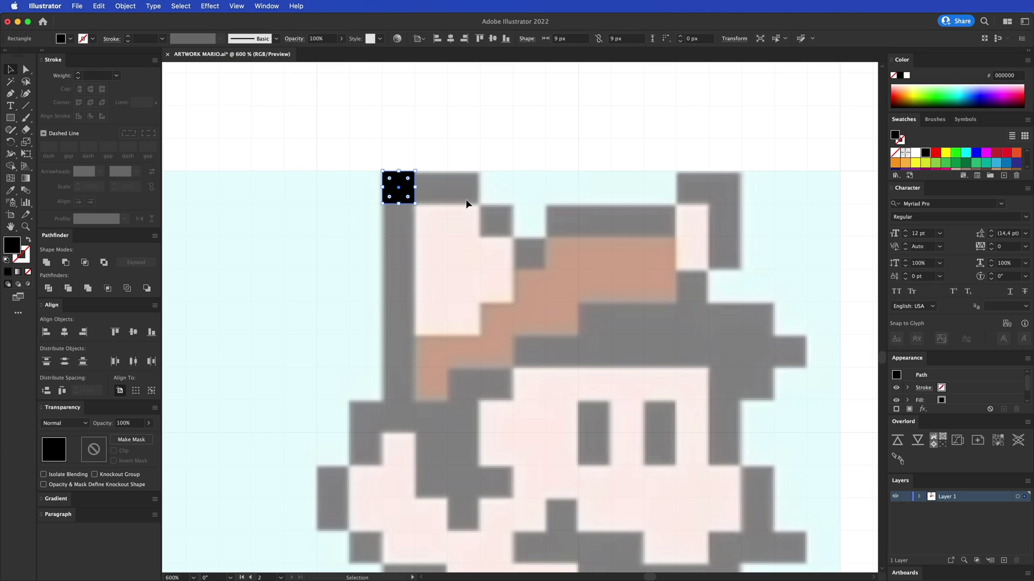
{"action": "left_click", "coordinate": [444, 194]}
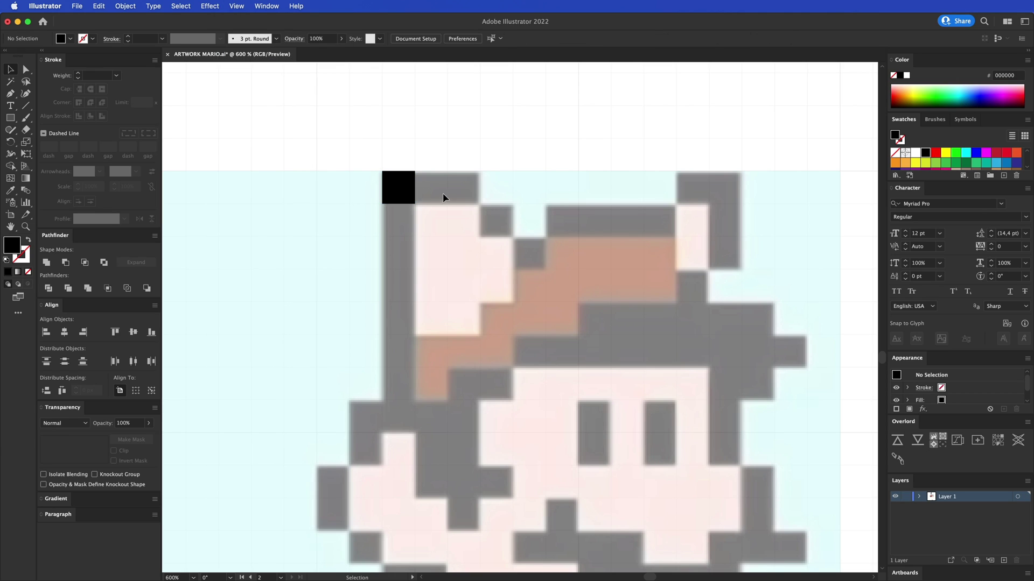
Duplicate the black square twice to the right to complete the three-pixel upper edge of the left ear
{"action": "left_click", "coordinate": [397, 188]}
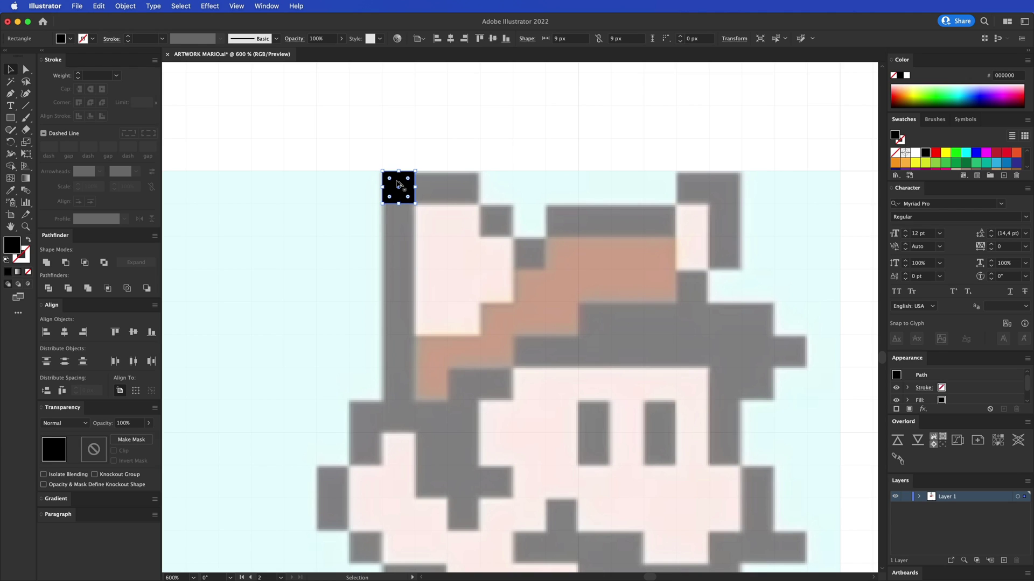
{"action": "left_click_drag", "start_coordinate": [398, 184], "coordinate": [521, 200]}
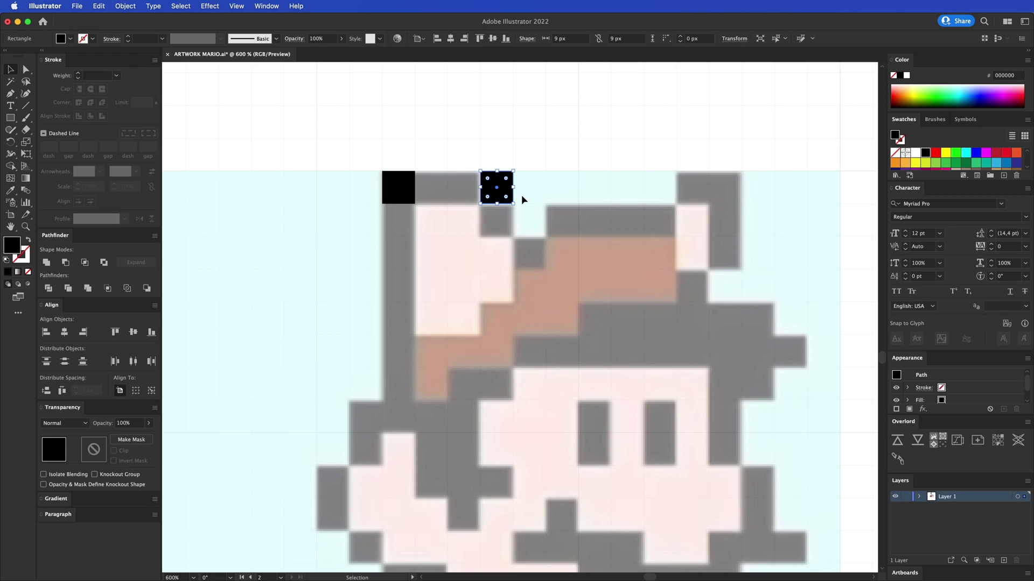
{"action": "key", "text": "super+z"}
{"action": "left_click", "coordinate": [491, 196]}
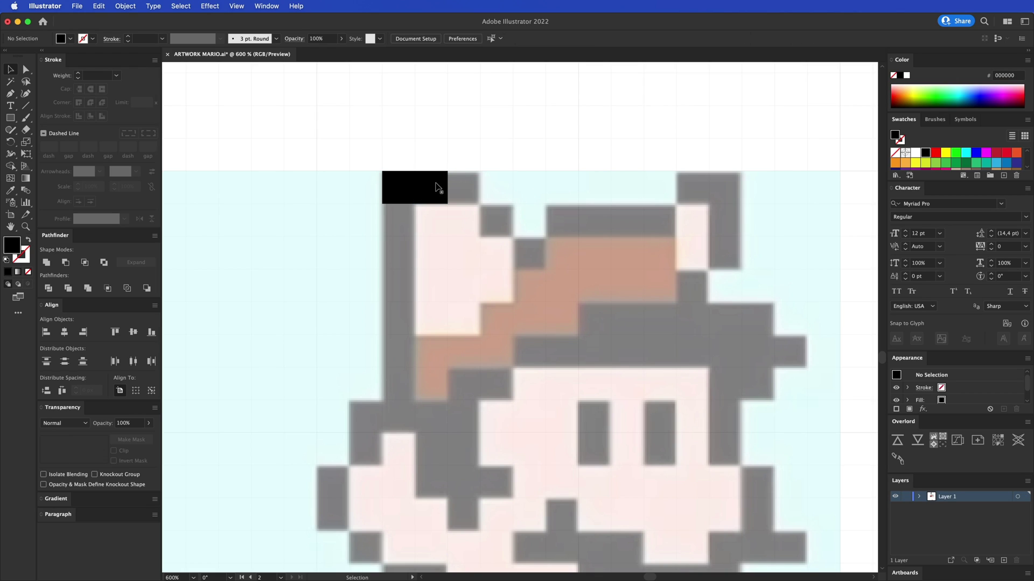
{"action": "left_click", "coordinate": [438, 188]}
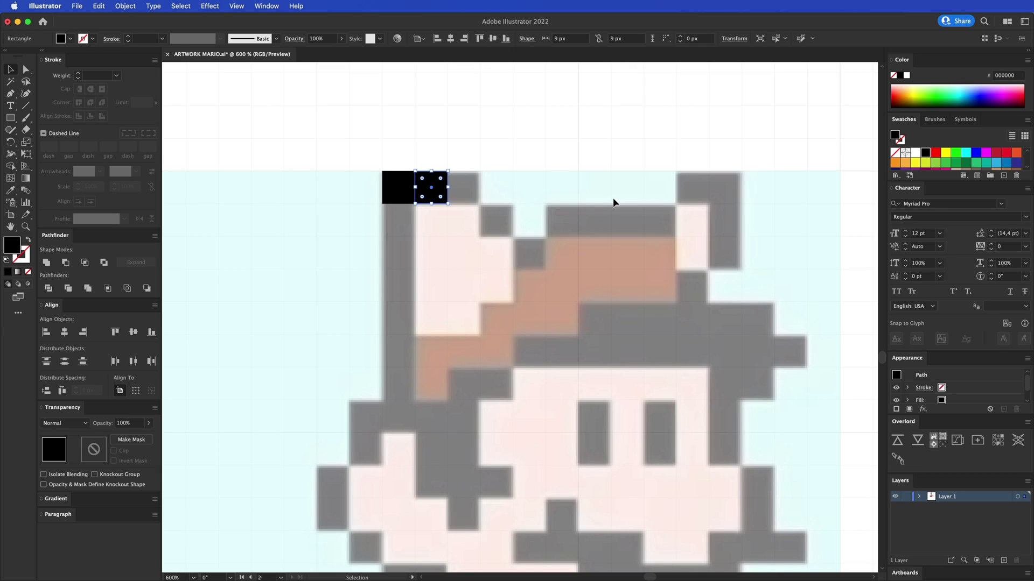
{"action": "key", "text": "super+d"}
{"action": "left_click", "coordinate": [526, 186]}
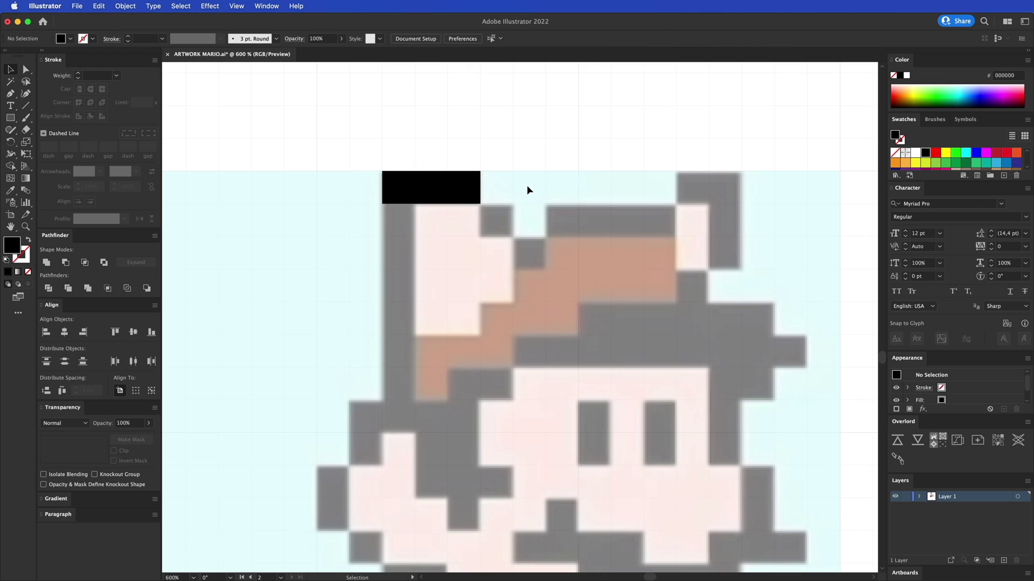
Add two copies of the black square descending diagonally to the right from the left ear's upper edge
{"action": "left_click", "coordinate": [455, 192]}
{"action": "key", "text": "alt+Right"}
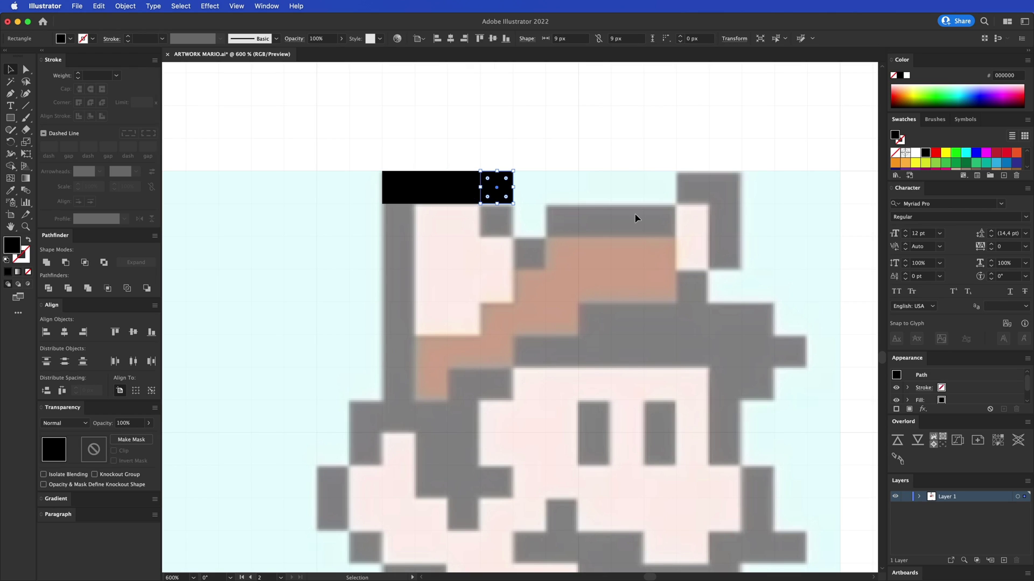
{"action": "key", "text": "Down"}
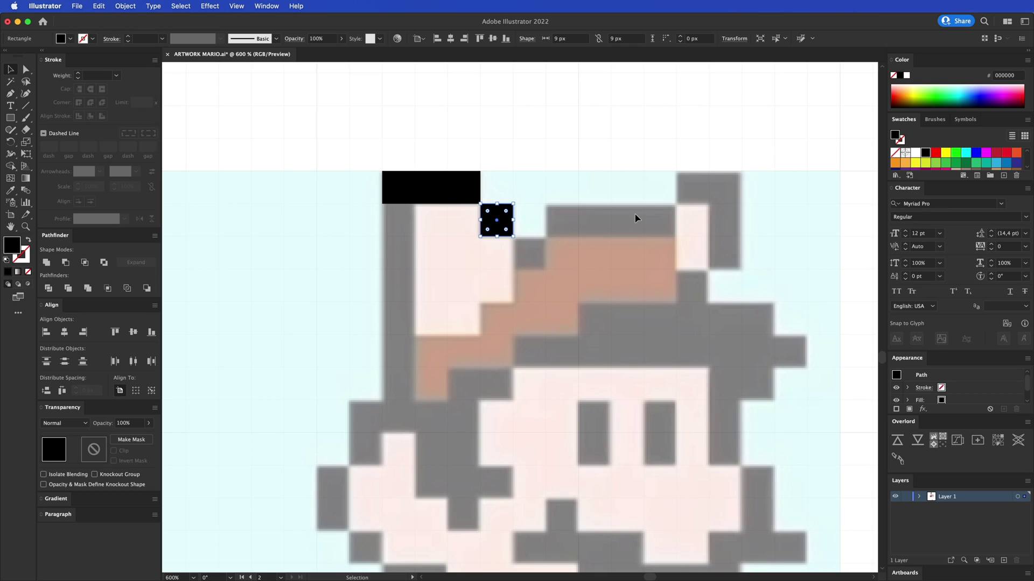
{"action": "key", "text": "alt+Right"}
{"action": "key", "text": "Down"}
Place a horizontal row of four black squares along the upper edge of the cap between the ears
{"action": "key", "text": "alt+Right"}
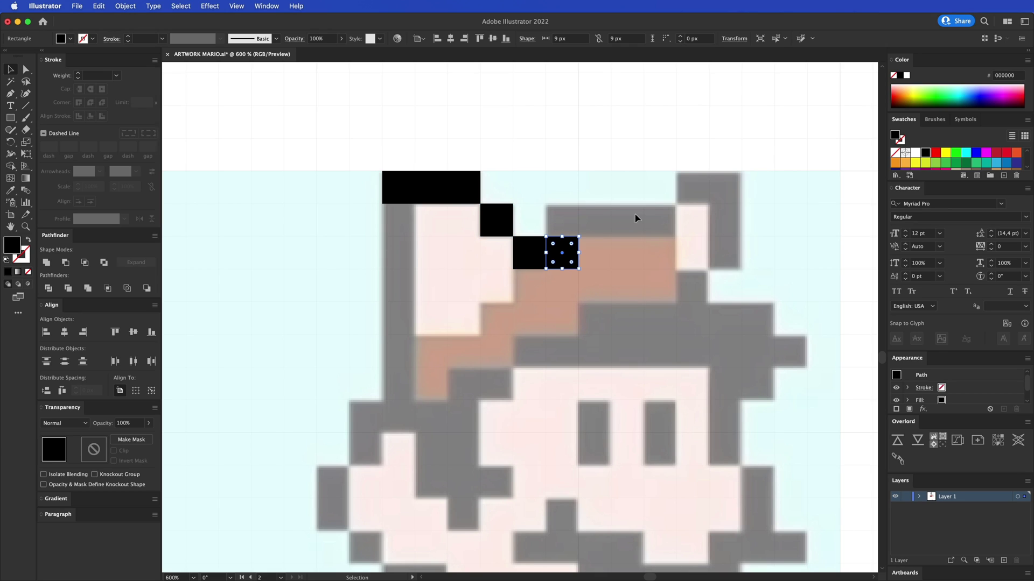
{"action": "key", "text": "Up"}
{"action": "key", "text": "alt+Right"}
{"action": "key", "text": "alt+Right"}
{"action": "key", "text": "alt+Right"}
Outline the right ear with two black squares across its upper edge and two more down its outer side
{"action": "key", "text": "alt+Up"}
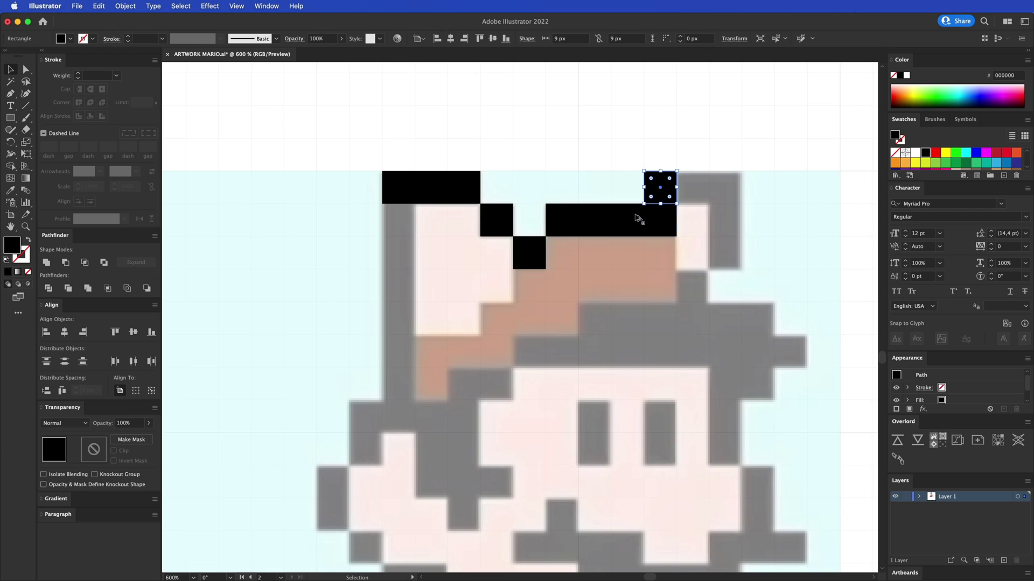
{"action": "key", "text": "Right"}
{"action": "key", "text": "alt+Right"}
{"action": "key", "text": "alt+Down"}
{"action": "key", "text": "alt+Down"}
Continue the black outline with stepped copies from below the right ear to the outermost pixel of the cap's brim
{"action": "key", "text": "alt+Down"}
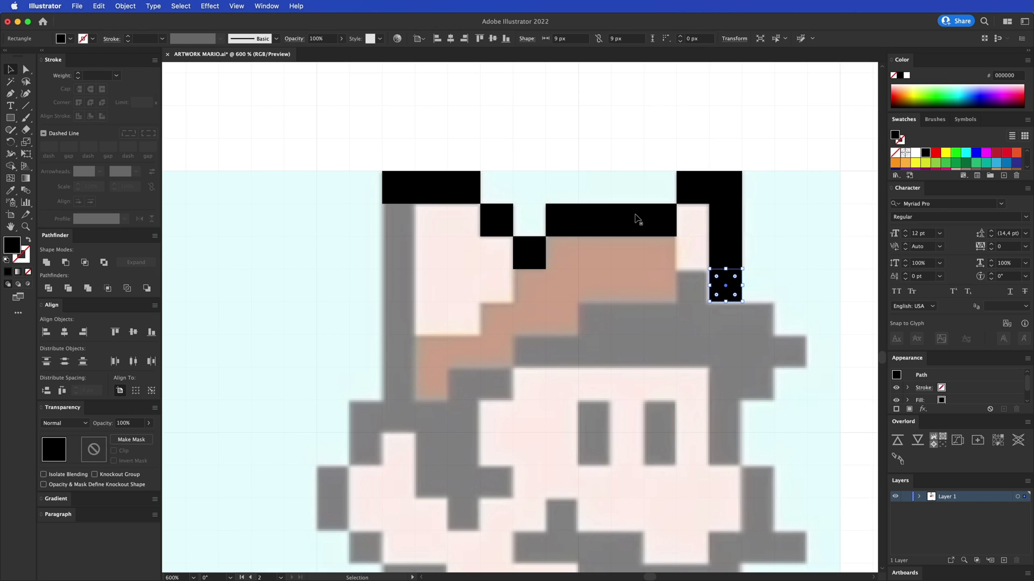
{"action": "key", "text": "Left"}
{"action": "key", "text": "alt+Down"}
{"action": "key", "text": "alt+Right"}
{"action": "key", "text": "alt+Right"}
{"action": "key", "text": "alt+Down"}
{"action": "key", "text": "alt+Right"}
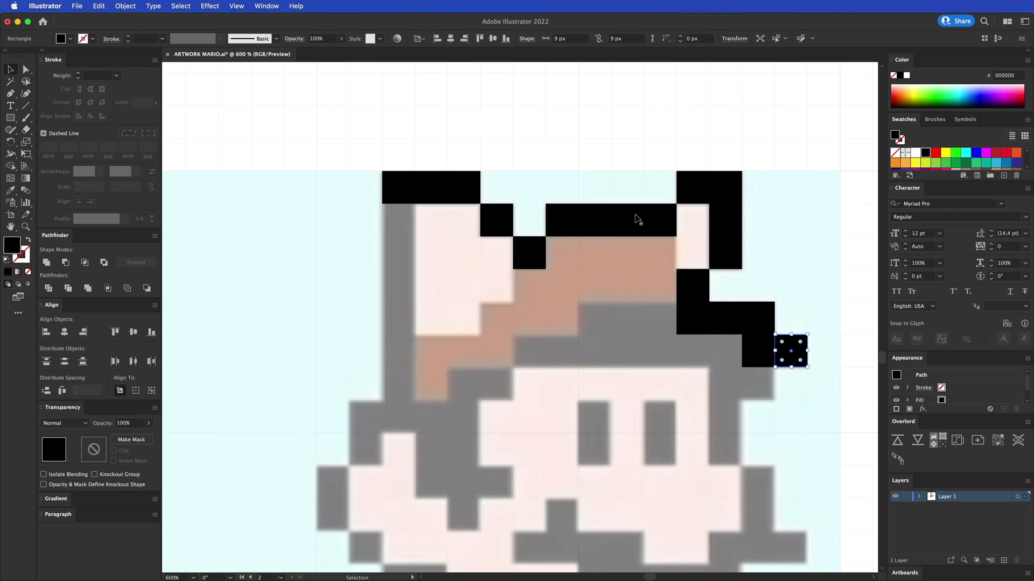
Add two black squares beneath the cap's brim and continue the row above them inward with three more
{"action": "key", "text": "alt+Down"}
{"action": "key", "text": "Left"}
{"action": "key", "text": "alt+Left"}
{"action": "key", "text": "alt+Up"}
{"action": "key", "text": "alt+Left"}
{"action": "key", "text": "alt+Left"}
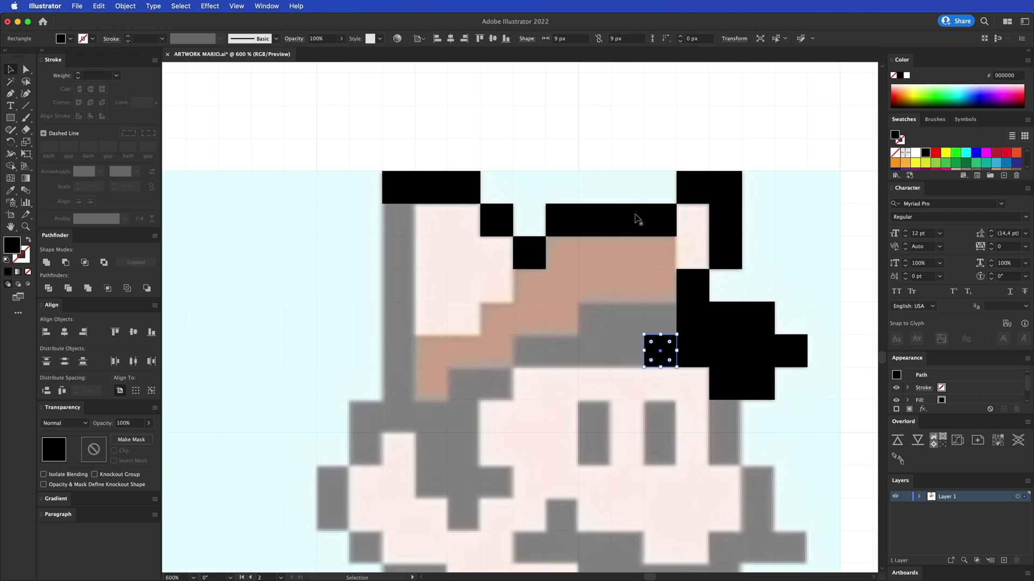
Extend the black brim toward the left by filling the rest of its two-row-high block with squares
{"action": "key", "text": "alt+Up"}
{"action": "key", "text": "alt+Left"}
{"action": "key", "text": "alt+Left"}
{"action": "key", "text": "alt+Down"}
{"action": "key", "text": "alt+Right"}
Continue the cap's lower edge with two black squares, then two more one row lower toward the left ear
{"action": "key", "text": "alt+Down"}
{"action": "key", "text": "Left"}
{"action": "key", "text": "Left"}
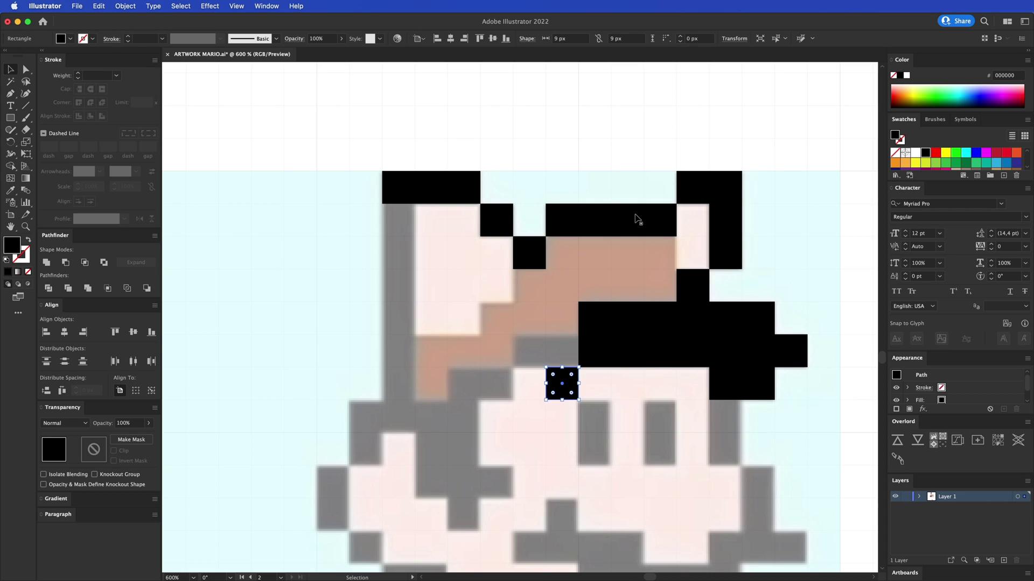
{"action": "key", "text": "Up"}
{"action": "key", "text": "alt+Left"}
{"action": "key", "text": "alt+Left"}
{"action": "key", "text": "Down"}
{"action": "key", "text": "alt+Left"}
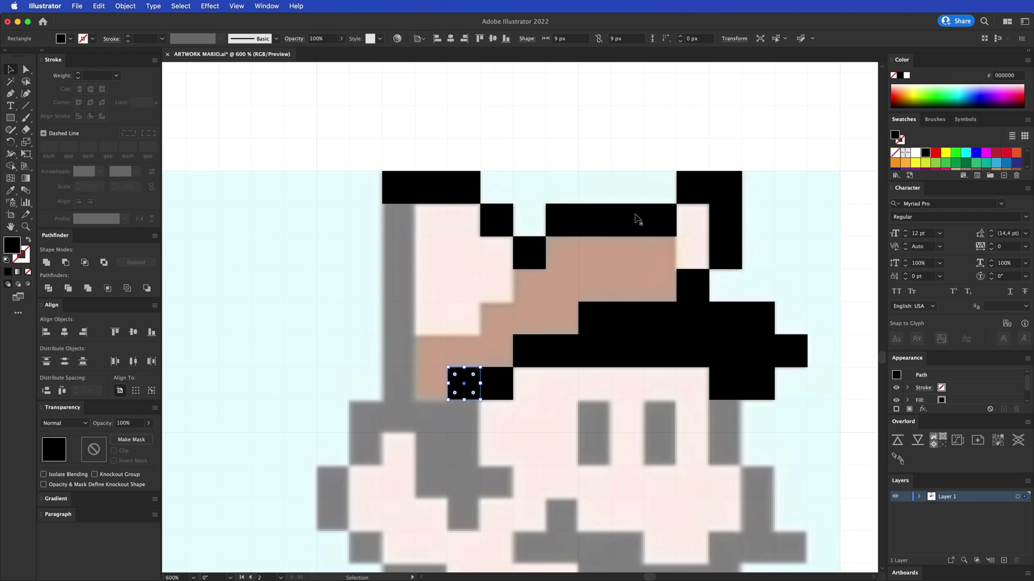
Add a row of three black squares below the cap's edge and a column of six up the left ear's outer side
{"action": "key", "text": "alt+Down"}
{"action": "key", "text": "alt+Left"}
{"action": "key", "text": "alt+Left"}
{"action": "key", "text": "alt+Up"}
{"action": "key", "text": "alt+Up"}
{"action": "key", "text": "alt+Up"}
{"action": "key", "text": "alt+Up"}
{"action": "key", "text": "alt+Up"}
{"action": "key", "text": "alt+Up"}
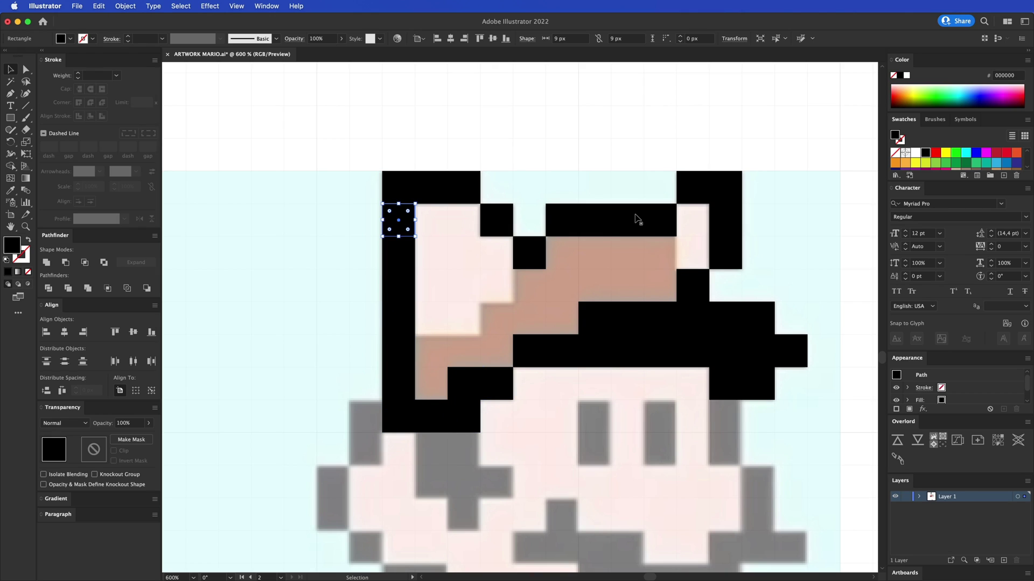
Stack two black squares at the back of the head, just outside the base of the left ear's outline
{"action": "key", "text": "Left"}
{"action": "key", "text": "Left"}
{"action": "key", "text": "Down"}
{"action": "key", "text": "Down"}
{"action": "key", "text": "Right"}
{"action": "key", "text": "Down"}
{"action": "key", "text": "Down"}
{"action": "key", "text": "Down"}
{"action": "key", "text": "Down"}
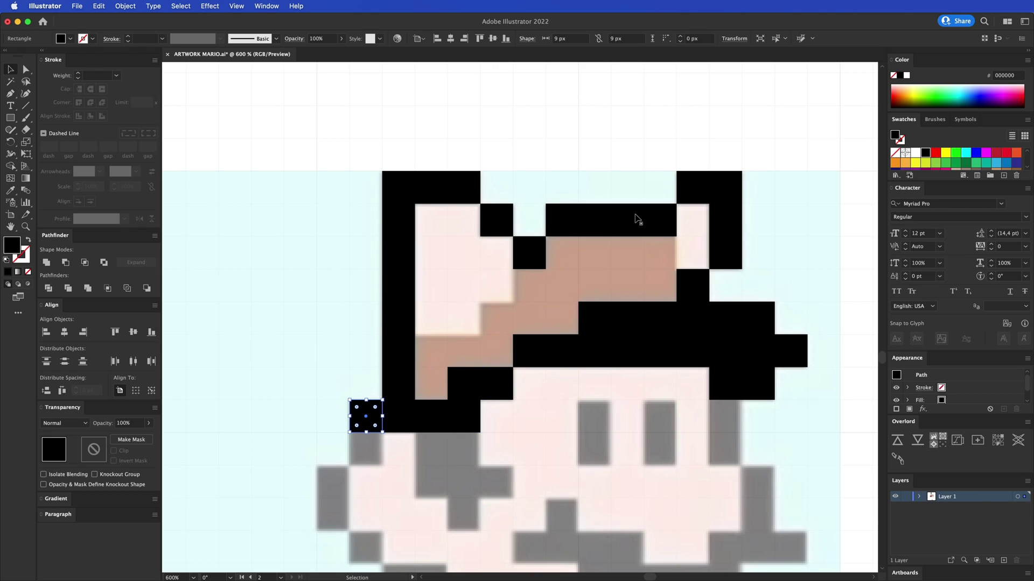
{"action": "key", "text": "alt+Down"}
Outline the protruding back of the head with two stacked black squares and one diagonally below them
{"action": "key", "text": "alt+Left"}
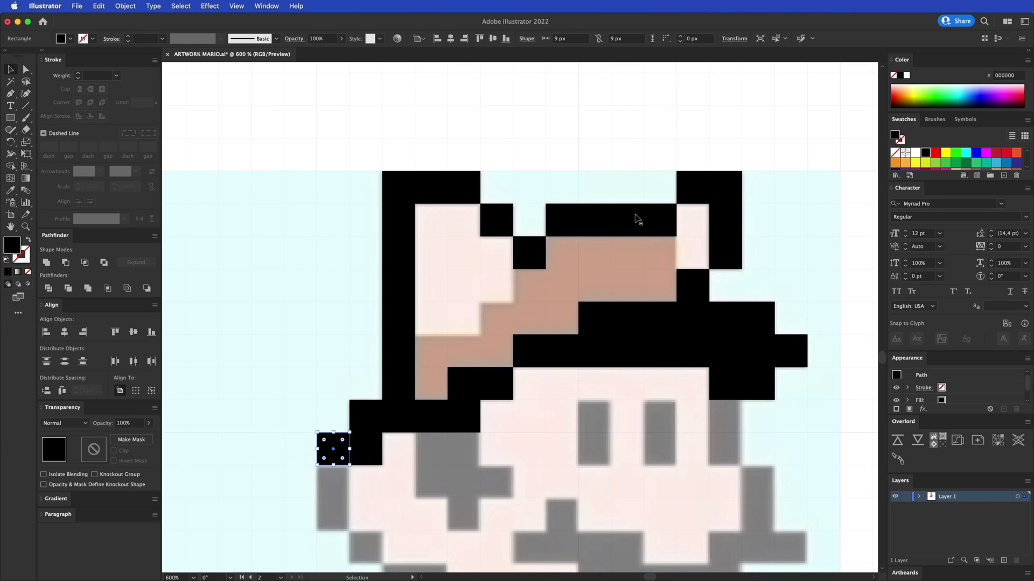
{"action": "key", "text": "Down"}
{"action": "key", "text": "alt+Down"}
{"action": "key", "text": "alt+Right"}
{"action": "key", "text": "Down"}
Fill the grey sideburn beside the face with six black squares in its stepped shape
{"action": "key", "text": "alt+Right"}
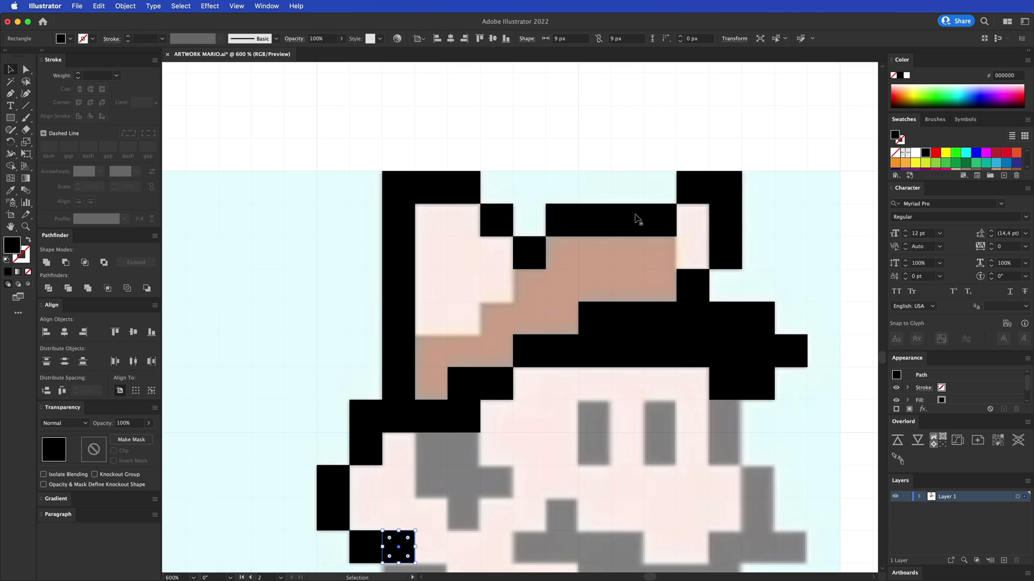
{"action": "key", "text": "Right"}
{"action": "key", "text": "Up"}
{"action": "key", "text": "Up"}
{"action": "key", "text": "Up"}
{"action": "key", "text": "alt+Right"}
{"action": "key", "text": "alt+Down"}
{"action": "key", "text": "alt+Right"}
{"action": "key", "text": "alt+Down"}
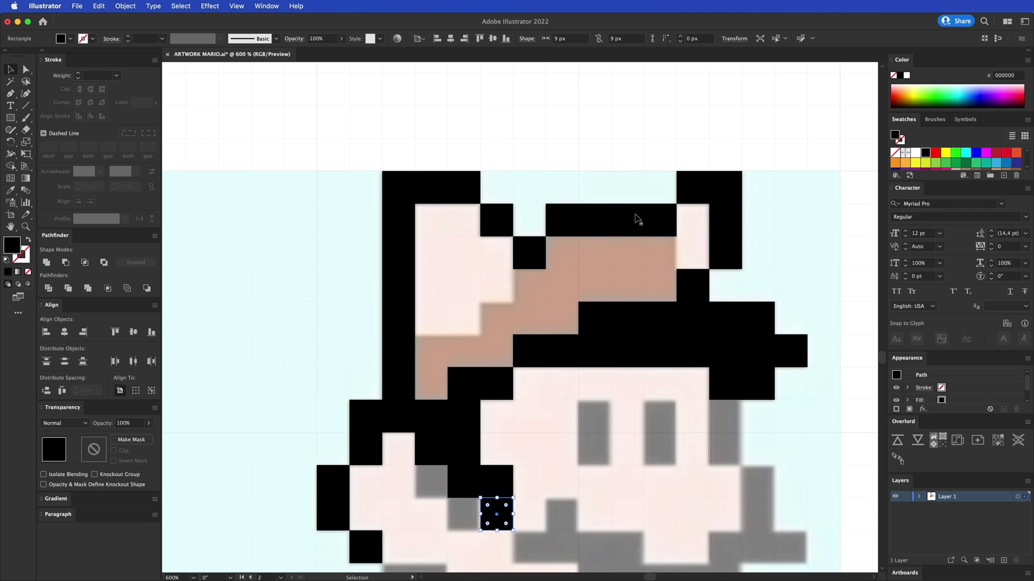
{"action": "key", "text": "Left"}
{"action": "key", "text": "alt+Left"}
{"action": "key", "text": "Up"}
Outline the back of the jaw with two black squares and three more one row lower, stepping toward the chin
{"action": "key", "text": "alt+Left"}
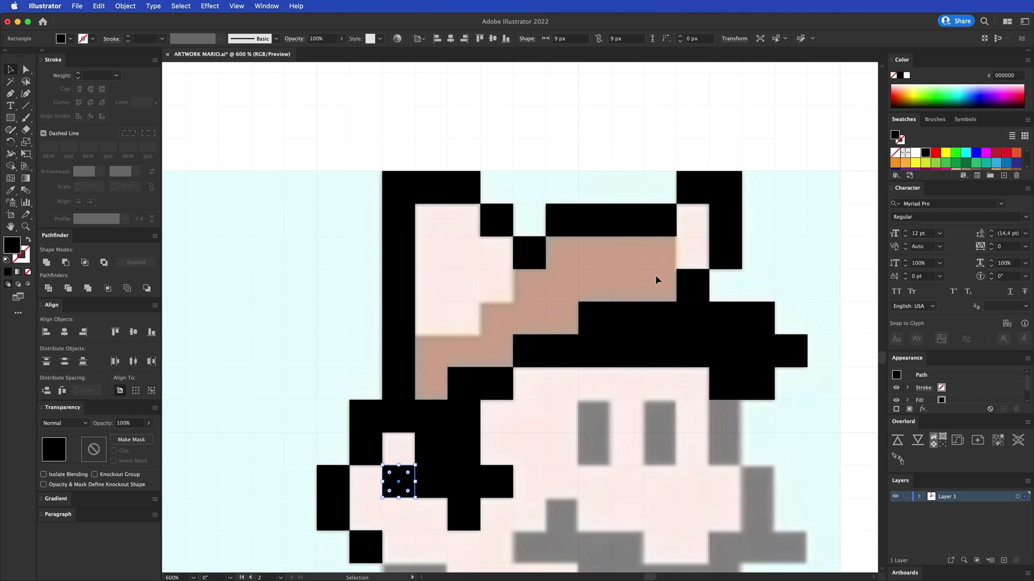
{"action": "scroll", "coordinate": [656, 280], "scroll_direction": "down", "scroll_amount": 5}
{"action": "key", "text": "Down"}
{"action": "key", "text": "Down"}
{"action": "key", "text": "Down"}
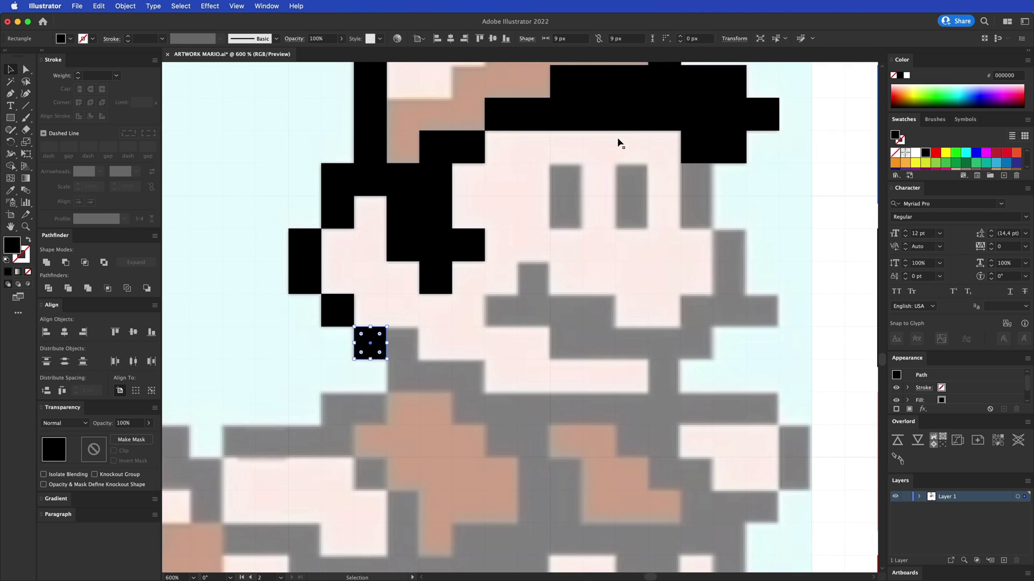
{"action": "key", "text": "alt+Right"}
{"action": "key", "text": "alt+Down"}
{"action": "key", "text": "alt+Right"}
{"action": "key", "text": "alt+Right"}
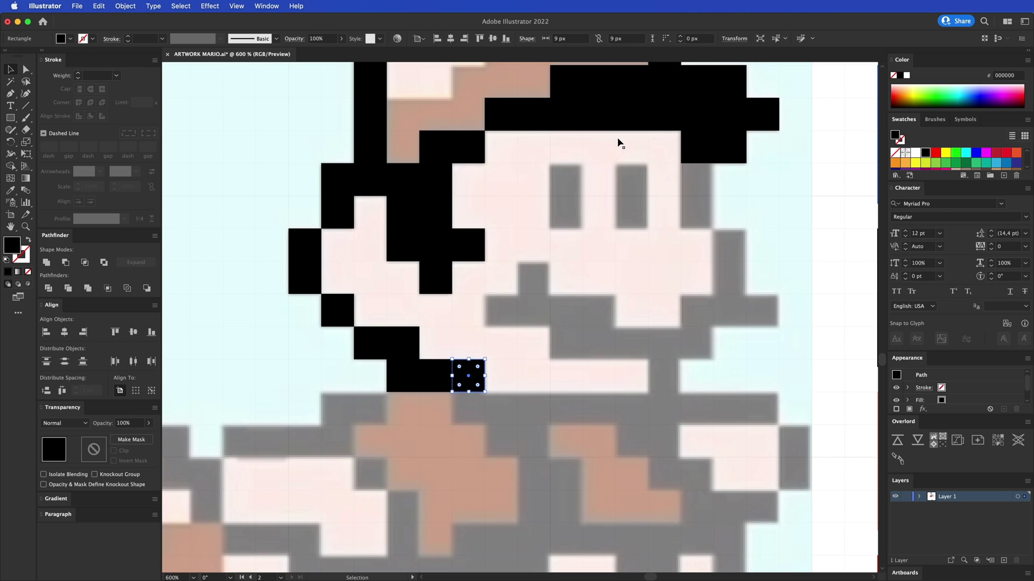
Run a row of seven black squares beneath the chin, then add two upward and one outward at its right end
{"action": "key", "text": "alt+Down"}
{"action": "key", "text": "alt+Right"}
{"action": "key", "text": "alt+Right"}
{"action": "key", "text": "alt+Right"}
{"action": "key", "text": "alt+Right"}
{"action": "key", "text": "alt+Right"}
{"action": "key", "text": "alt+Right"}
{"action": "key", "text": "alt+Up"}
{"action": "key", "text": "alt+Up"}
{"action": "key", "text": "alt+Right"}
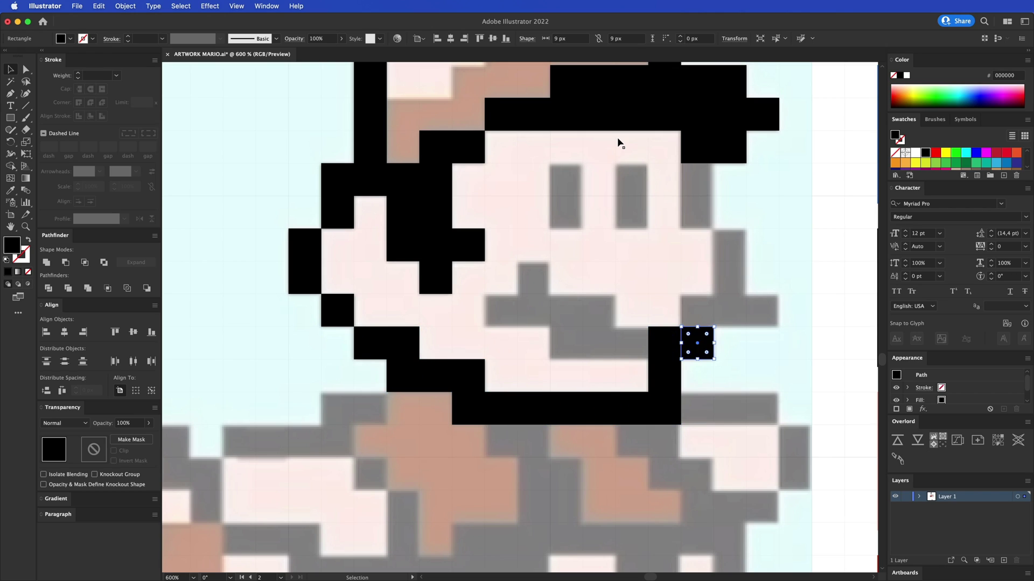
Outline the lower right side of the face with a row of three black squares and two stacked above its middle
{"action": "key", "text": "alt+Up"}
{"action": "key", "text": "alt+Right"}
{"action": "key", "text": "alt+Right"}
{"action": "key", "text": "alt+Up"}
{"action": "key", "text": "Left"}
{"action": "key", "text": "alt+Up"}
{"action": "key", "text": "Left"}
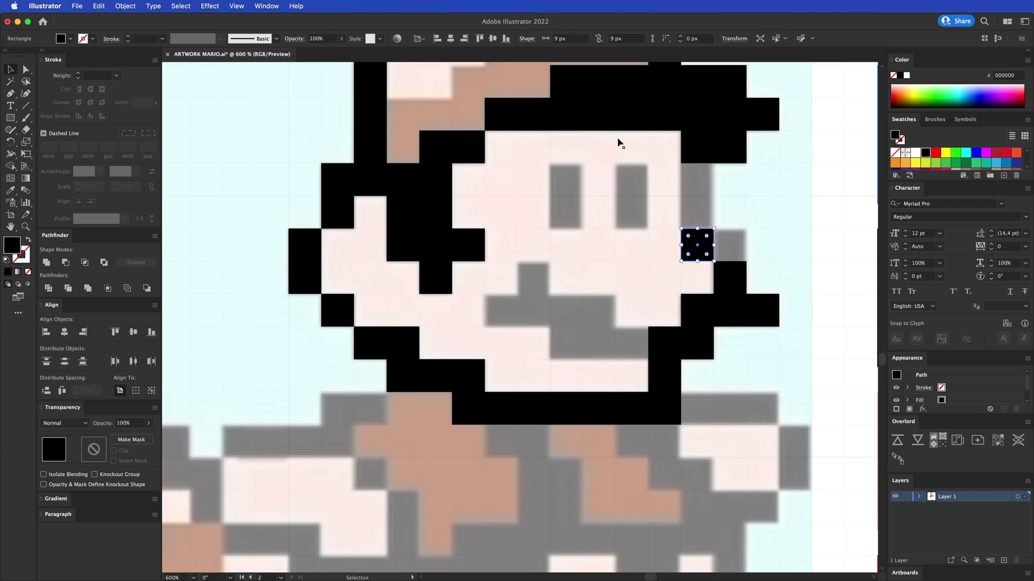
{"action": "key", "text": "Right"}
Connect the face's right outline to the cap's brim with two stacked black squares set one column inward
{"action": "key", "text": "alt+Left"}
{"action": "key", "text": "super+z"}
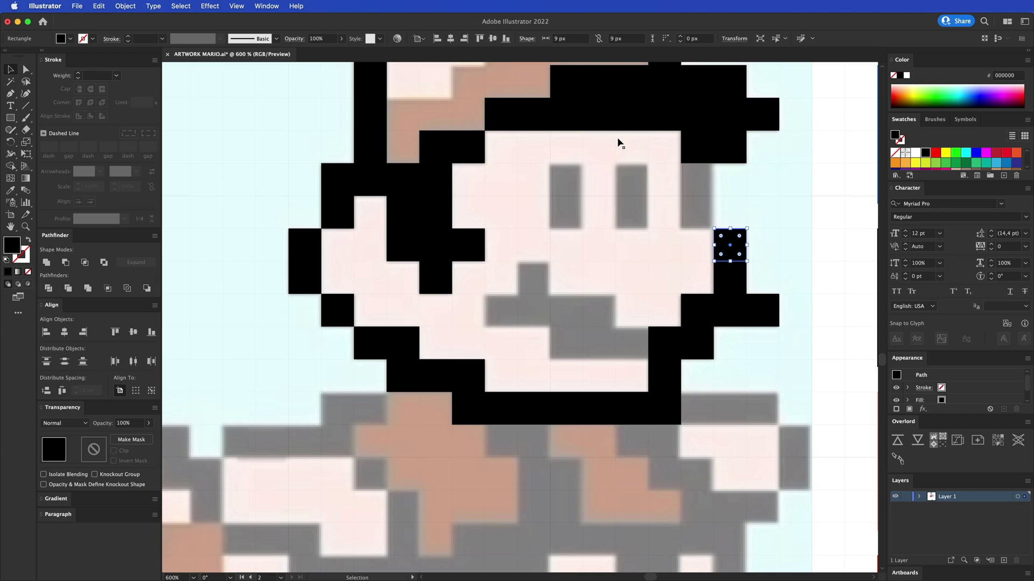
{"action": "key", "text": "alt+Left"}
{"action": "key", "text": "Up"}
{"action": "key", "text": "alt+Up"}
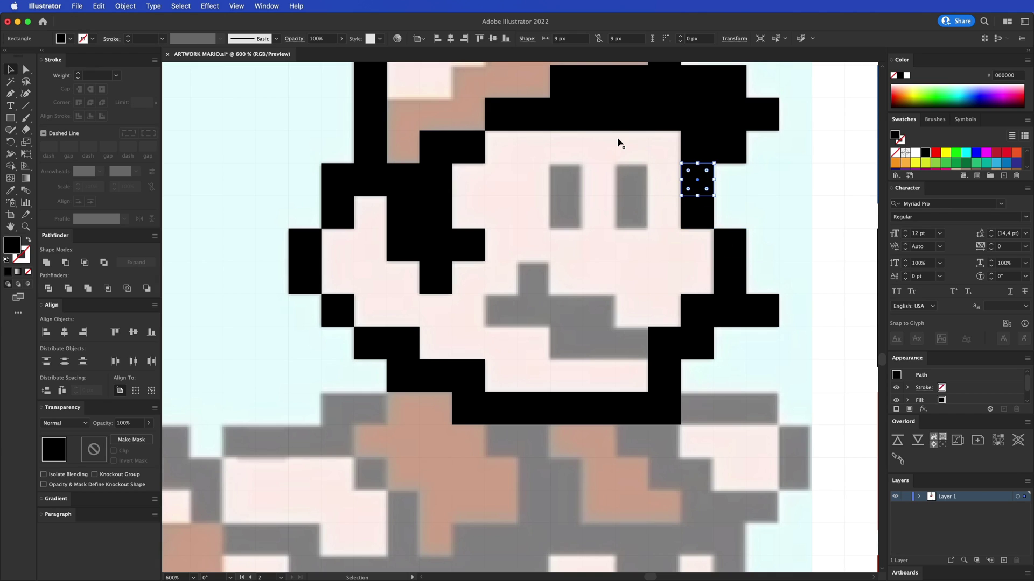
Fill both eyes with two stacked black squares each
{"action": "key", "text": "Left"}
{"action": "key", "text": "Left"}
{"action": "key", "text": "alt+Down"}
{"action": "key", "text": "Left"}
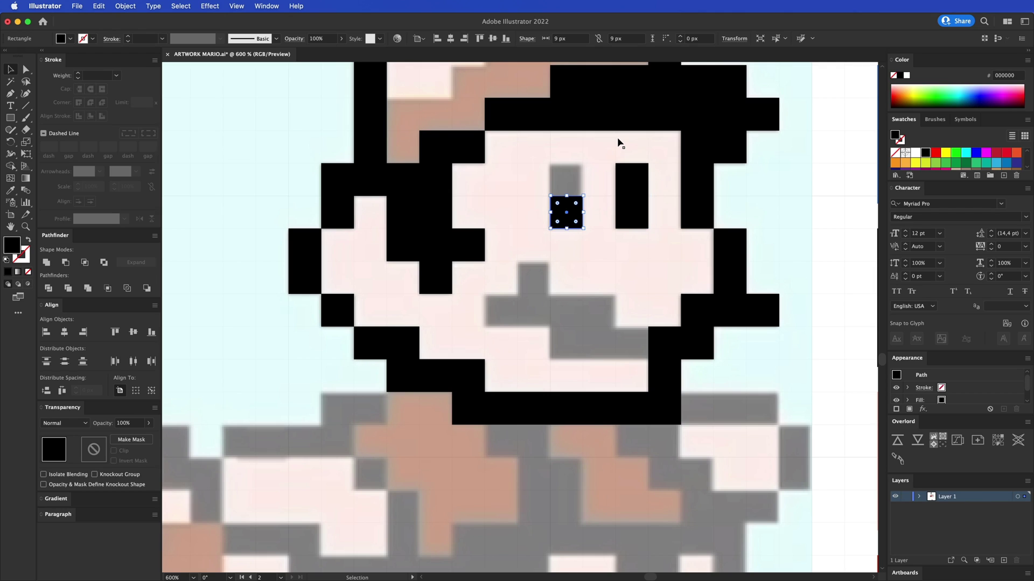
{"action": "key", "text": "alt+Up"}
Trace the left part of the mustache with two stacked black squares and one beside the lower square
{"action": "key", "text": "alt+Left"}
{"action": "key", "text": "Left"}
{"action": "key", "text": "Down"}
{"action": "key", "text": "Down"}
{"action": "key", "text": "Right"}
{"action": "key", "text": "Down"}
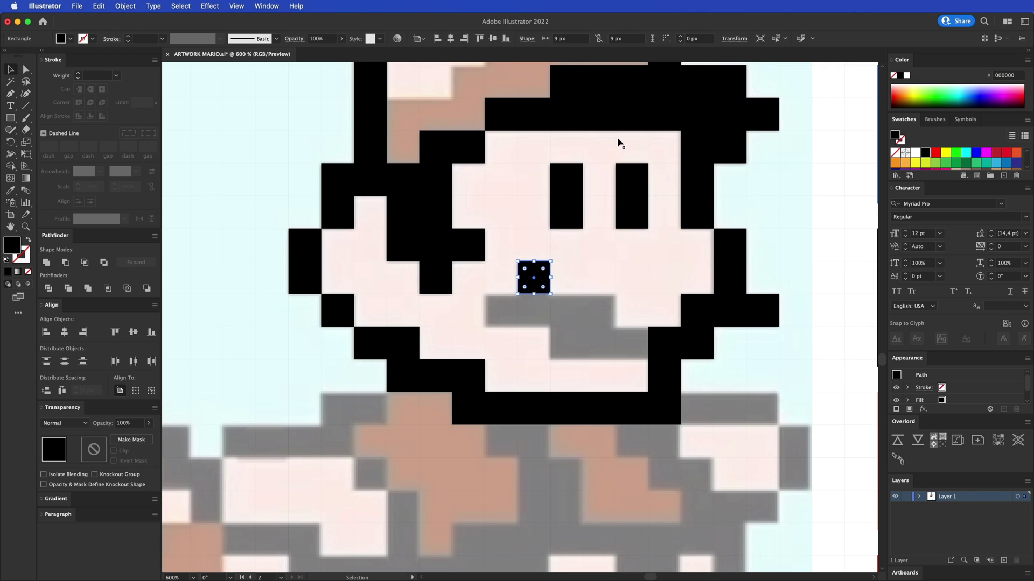
{"action": "key", "text": "alt+Down"}
{"action": "key", "text": "alt+Left"}
Complete the mustache with two more black squares in its upper row and three in the row beneath
{"action": "key", "text": "alt+Left"}
{"action": "key", "text": "Down"}
{"action": "key", "text": "Right"}
{"action": "key", "text": "Right"}
{"action": "key", "text": "Right"}
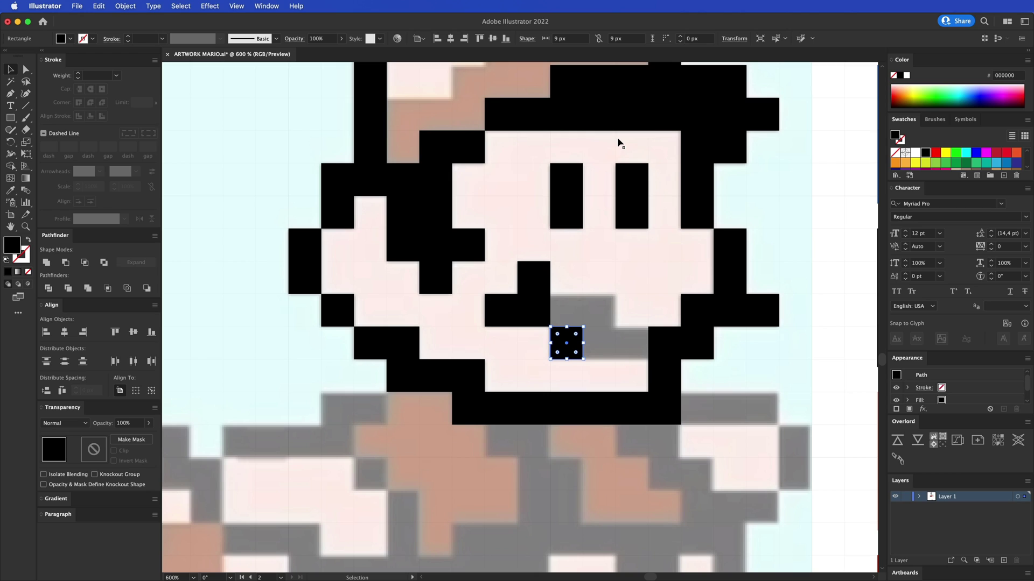
{"action": "key", "text": "alt+Up"}
{"action": "key", "text": "alt+Right"}
{"action": "key", "text": "alt+Down"}
{"action": "key", "text": "alt+Right"}
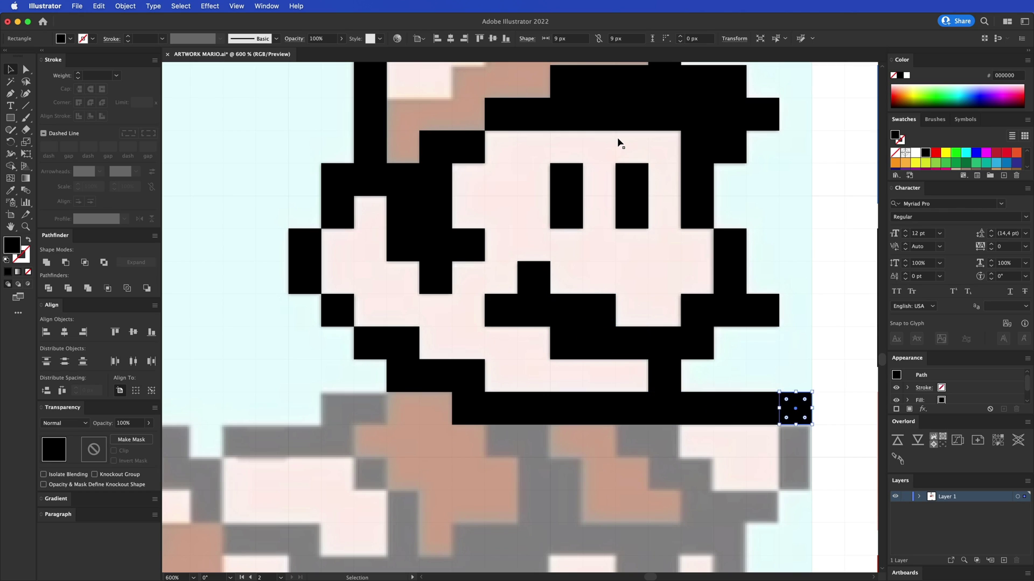
Outline the right hand with black squares down its outer side, along its underside and back toward the chest
{"action": "key", "text": "Down"}
{"action": "key", "text": "alt+Down"}
{"action": "key", "text": "alt+Down"}
{"action": "key", "text": "Left"}
{"action": "scroll", "coordinate": [734, 218], "scroll_direction": "down", "scroll_amount": 3}
{"action": "key", "text": "alt+Left"}
{"action": "key", "text": "alt+Left"}
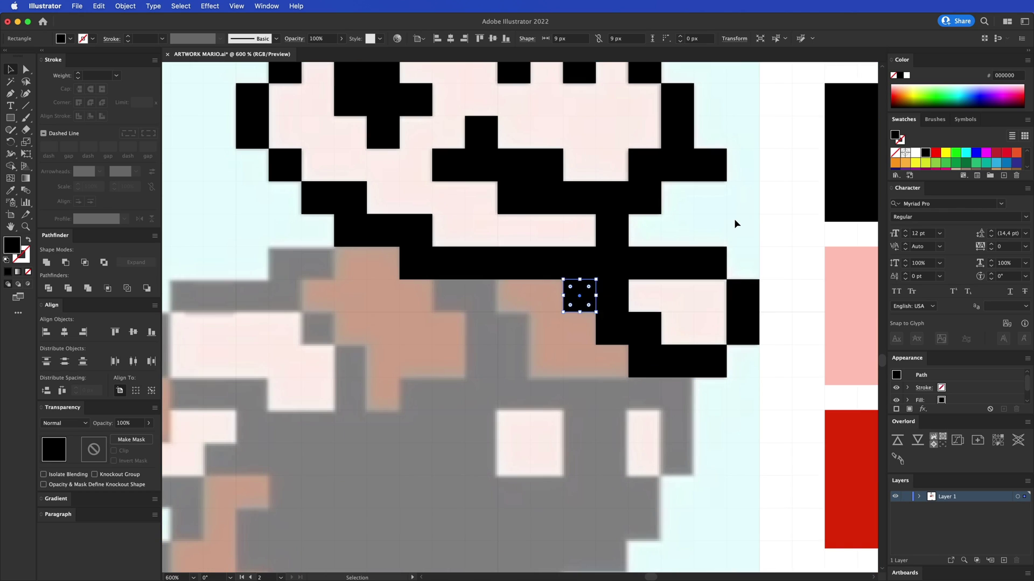
Fill the torso between the chest patches and around the two buttons with black squares
{"action": "key", "text": "alt+Down"}
{"action": "key", "text": "alt+Down"}
{"action": "scroll", "coordinate": [734, 218], "scroll_direction": "down", "scroll_amount": 2}
{"action": "key", "text": "alt+Left"}
{"action": "key", "text": "alt+Down"}
{"action": "key", "text": "alt+Left"}
{"action": "key", "text": "alt+Left"}
{"action": "key", "text": "alt+Left"}
{"action": "key", "text": "alt+Left"}
{"action": "key", "text": "alt+Left"}
{"action": "key", "text": "alt+Right"}
{"action": "key", "text": "alt+Right"}
{"action": "key", "text": "alt+Right"}
{"action": "key", "text": "alt+Right"}
{"action": "key", "text": "alt+Right"}
{"action": "key", "text": "alt+Right"}
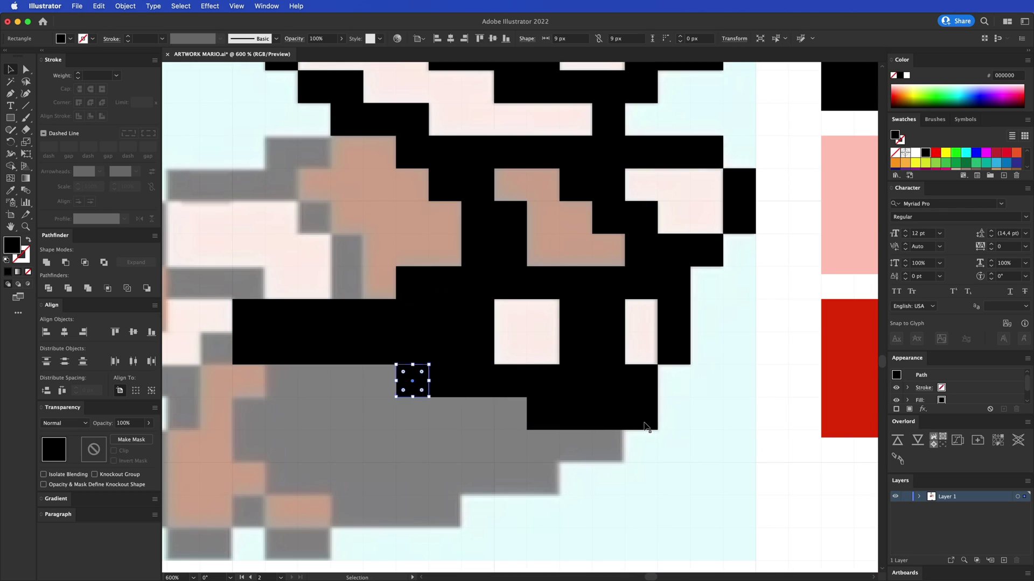
Fill the lower body beneath the buttons with rows of black squares, down to the blocks under the foot
{"action": "key", "text": "alt+Left"}
{"action": "key", "text": "alt+Left"}
{"action": "key", "text": "alt+Left"}
{"action": "key", "text": "alt+Left"}
{"action": "key", "text": "alt+Right"}
{"action": "key", "text": "alt+Right"}
{"action": "key", "text": "alt+Right"}
{"action": "key", "text": "alt+Right"}
{"action": "key", "text": "alt+Right"}
{"action": "key", "text": "alt+Right"}
{"action": "key", "text": "alt+Right"}
{"action": "key", "text": "alt+Right"}
{"action": "key", "text": "alt+Left"}
{"action": "key", "text": "alt+Left"}
{"action": "key", "text": "alt+Left"}
{"action": "key", "text": "alt+Left"}
{"action": "key", "text": "alt+Left"}
{"action": "key", "text": "alt+Left"}
{"action": "key", "text": "alt+Left"}
{"action": "key", "text": "alt+Left"}
Outline the foot's outer side with stacked black squares, stepping up and out toward the underside of the tail
{"action": "scroll", "coordinate": [712, 353], "scroll_direction": "left", "scroll_amount": 4}
{"action": "key", "text": "alt+Up"}
{"action": "key", "text": "Left"}
{"action": "key", "text": "alt+Up"}
{"action": "key", "text": "alt+Up"}
{"action": "key", "text": "alt+Up"}
{"action": "key", "text": "Right"}
{"action": "key", "text": "alt+Up"}
{"action": "key", "text": "alt+Left"}
{"action": "key", "text": "alt+Left"}
Continue the black squares from the tail base along the body's upper edge and up beside the brown chest patch
{"action": "key", "text": "alt+Right"}
{"action": "key", "text": "alt+Right"}
{"action": "key", "text": "alt+Right"}
{"action": "key", "text": "Up"}
{"action": "key", "text": "alt+Right"}
{"action": "key", "text": "alt+Right"}
{"action": "key", "text": "alt+Right"}
{"action": "key", "text": "alt+Right"}
{"action": "key", "text": "alt+Up"}
{"action": "key", "text": "alt+Up"}
{"action": "key", "text": "alt+Up"}
{"action": "key", "text": "alt+Up"}
{"action": "key", "text": "Left"}
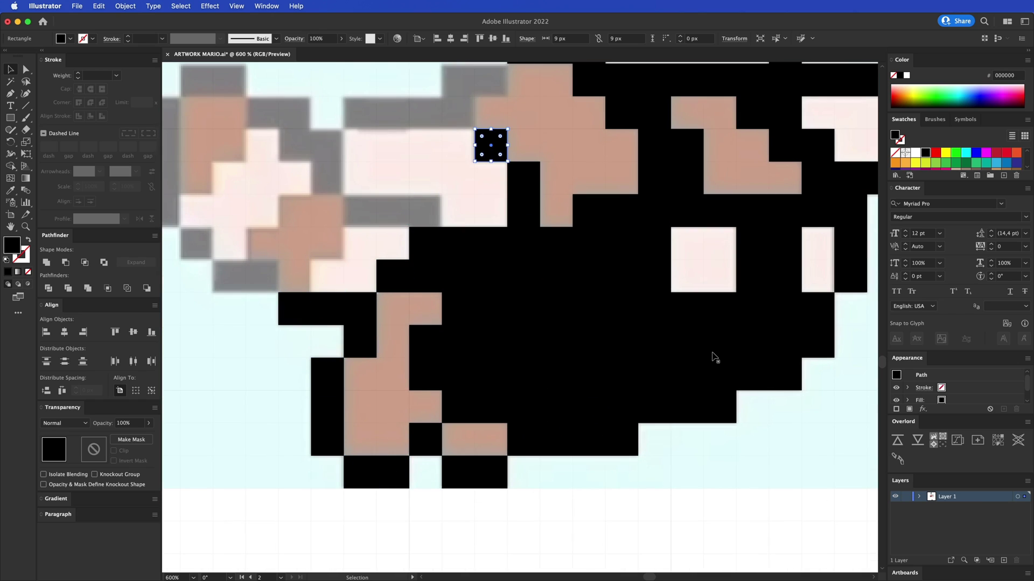
Outline the rear arm with black squares along its top, around its end and along its underside
{"action": "key", "text": "alt+Up"}
{"action": "key", "text": "Up"}
{"action": "key", "text": "alt+Left"}
{"action": "key", "text": "alt+Down"}
{"action": "key", "text": "alt+Left"}
{"action": "key", "text": "alt+Left"}
{"action": "key", "text": "alt+Left"}
{"action": "key", "text": "alt+Down"}
{"action": "key", "text": "Down"}
{"action": "key", "text": "Down"}
{"action": "key", "text": "alt+Right"}
{"action": "key", "text": "alt+Right"}
{"action": "key", "text": "alt+Left"}
{"action": "key", "text": "alt+Left"}
{"action": "key", "text": "alt+Left"}
Trace the tail's upper edge with black squares stepping up and out to the tip
{"action": "key", "text": "Up"}
{"action": "key", "text": "alt+Up"}
{"action": "key", "text": "alt+Left"}
{"action": "key", "text": "alt+Up"}
{"action": "key", "text": "alt+Left"}
{"action": "scroll", "coordinate": [712, 353], "scroll_direction": "left", "scroll_amount": 4}
{"action": "scroll", "coordinate": [712, 354], "scroll_direction": "up", "scroll_amount": 2}
{"action": "key", "text": "alt+Up"}
{"action": "key", "text": "Left"}
{"action": "key", "text": "alt+Left"}
{"action": "key", "text": "alt+Left"}
Complete the tail outline with black squares down its outer side and along its underside back to the body
{"action": "key", "text": "Down"}
{"action": "key", "text": "alt+Down"}
{"action": "key", "text": "alt+Down"}
{"action": "key", "text": "alt+Down"}
{"action": "key", "text": "alt+Down"}
{"action": "key", "text": "Right"}
{"action": "key", "text": "alt+Down"}
{"action": "key", "text": "Right"}
{"action": "key", "text": "alt+Right"}
{"action": "key", "text": "alt+Right"}
Select all the black squares of the sprite, group them, and clear the selection
{"action": "left_click", "coordinate": [560, 161]}
{"action": "key", "text": "super+minus"}
{"action": "left_click_drag", "start_coordinate": [560, 165], "coordinate": [323, 241]}
{"action": "key", "text": "super+minus"}
{"action": "scroll", "coordinate": [327, 210], "scroll_direction": "left", "scroll_amount": 2}
{"action": "scroll", "coordinate": [323, 216], "scroll_direction": "up", "scroll_amount": 1}
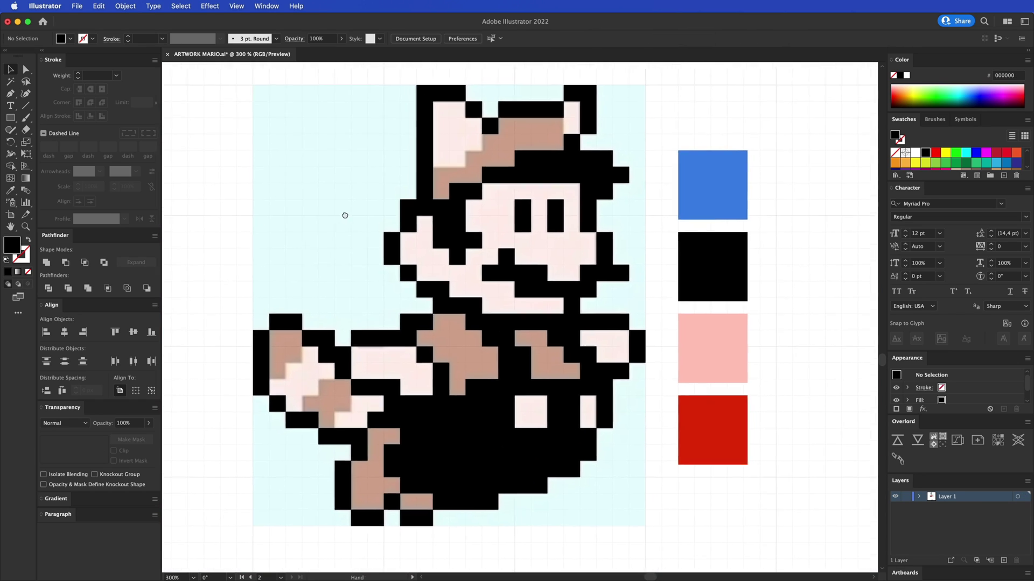
{"action": "left_click_drag", "start_coordinate": [491, 338], "coordinate": [675, 534]}
{"action": "left_click_drag", "start_coordinate": [632, 488], "coordinate": [647, 505]}
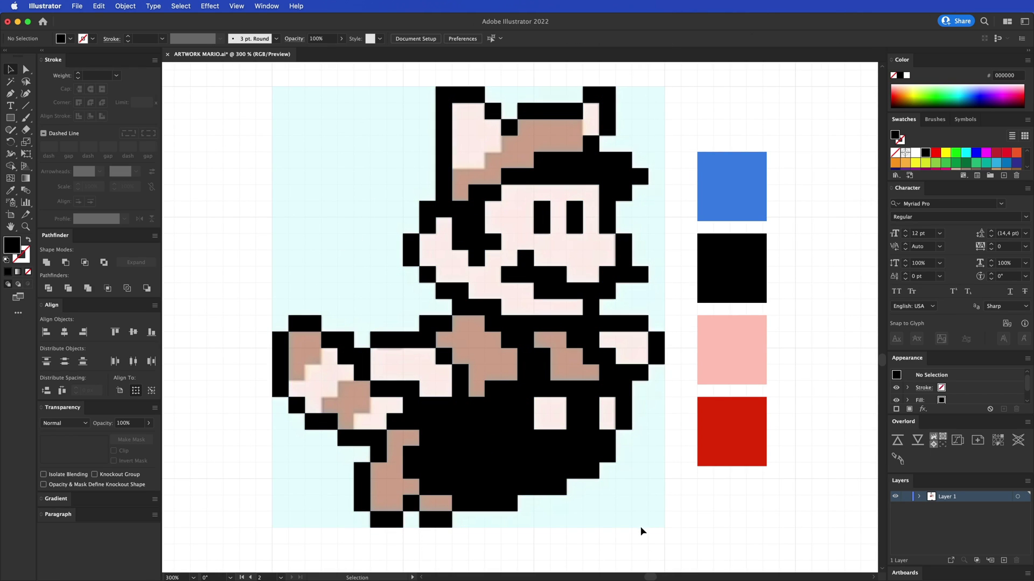
{"action": "left_click_drag", "start_coordinate": [553, 473], "coordinate": [677, 542]}
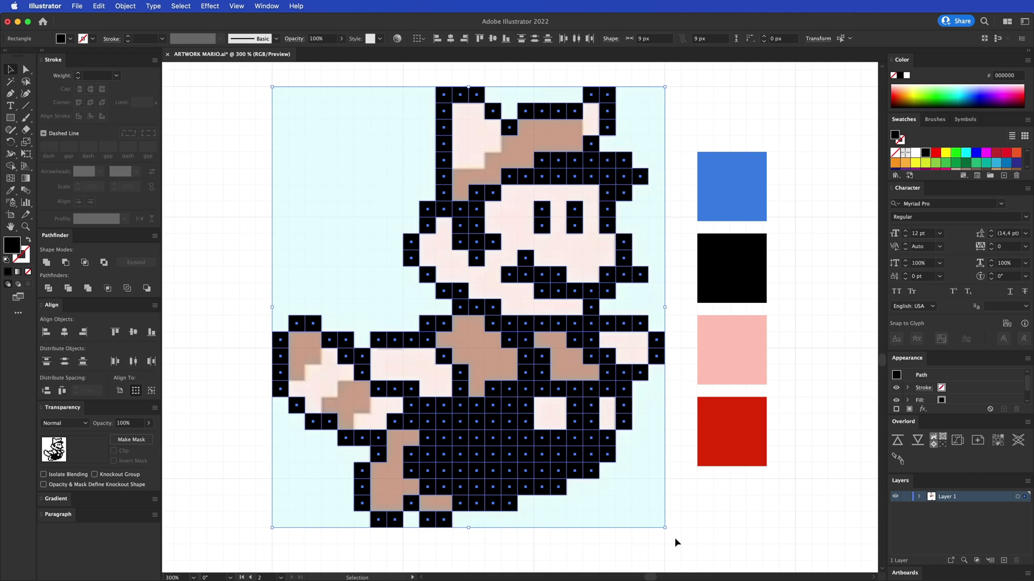
{"action": "key", "text": "super+g"}
{"action": "right_click", "coordinate": [500, 434]}
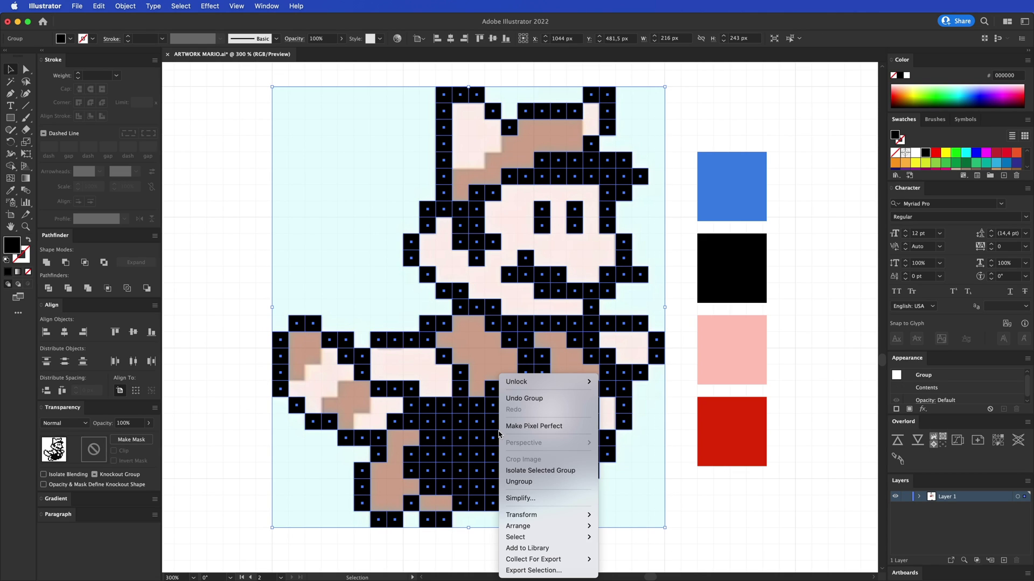
{"action": "left_click", "coordinate": [706, 489]}
{"action": "left_click", "coordinate": [222, 256]}
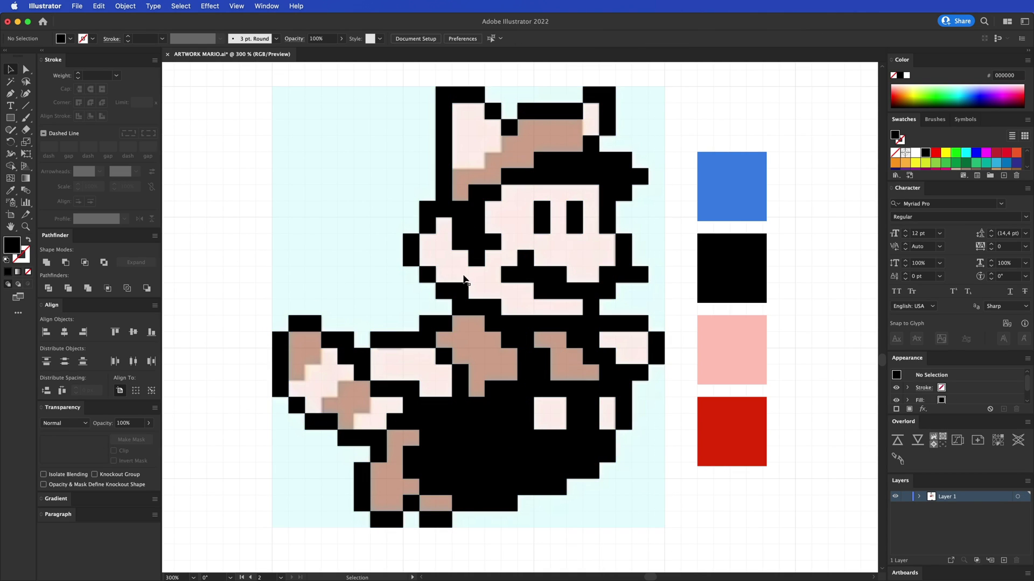
Try moving the grouped black outline off to the side and undo the move
{"action": "left_click_drag", "start_coordinate": [458, 290], "coordinate": [756, 311]}
{"action": "key", "text": "super+z"}
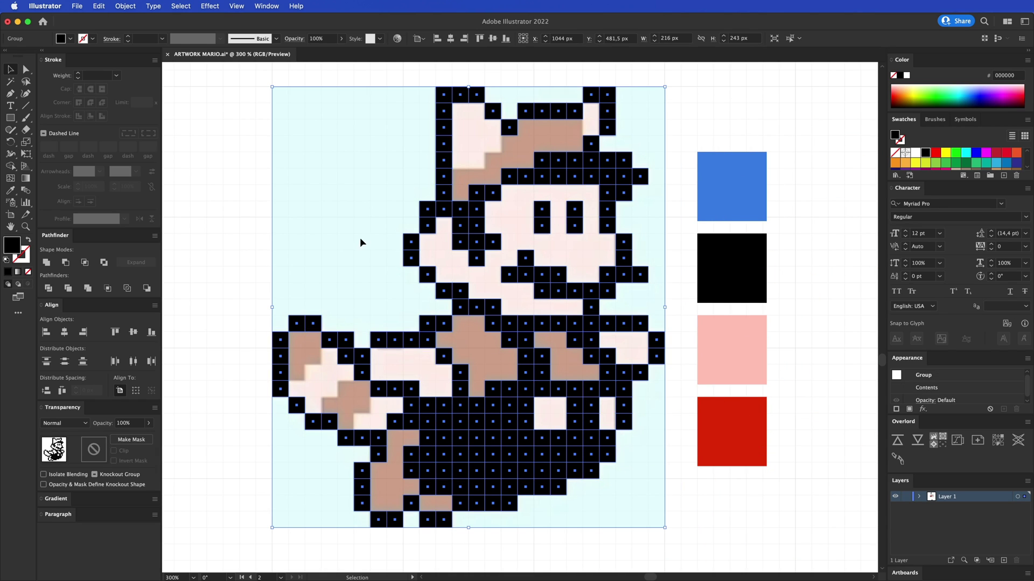
{"action": "left_click", "coordinate": [396, 159]}
Draw a 9 px square in the upper-left corner inside the left ear
{"action": "key", "text": "space"}
{"action": "left_click_drag", "start_coordinate": [398, 151], "coordinate": [355, 309]}
{"action": "left_click_drag", "start_coordinate": [369, 215], "coordinate": [378, 178]}
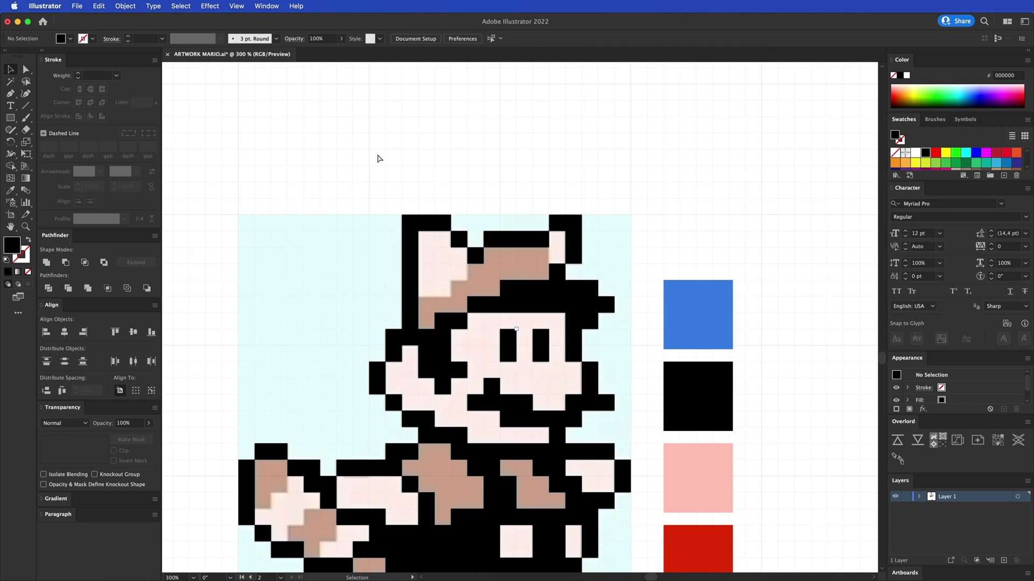
{"action": "key", "text": "super+plus"}
{"action": "key", "text": "space"}
{"action": "left_click_drag", "start_coordinate": [356, 119], "coordinate": [338, 127]}
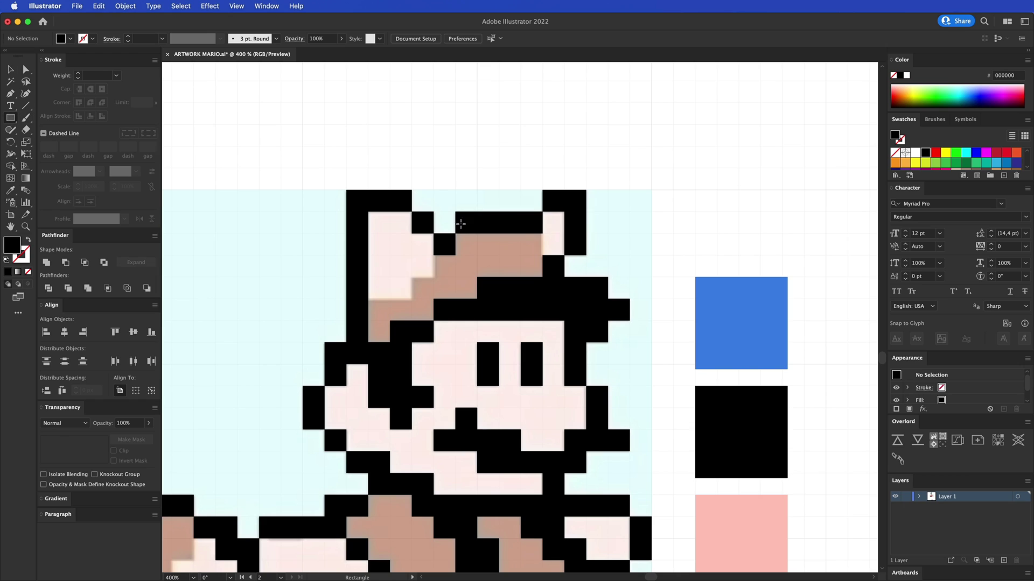
{"action": "left_click_drag", "start_coordinate": [382, 226], "coordinate": [383, 227]}
{"action": "key", "text": "super+minus"}
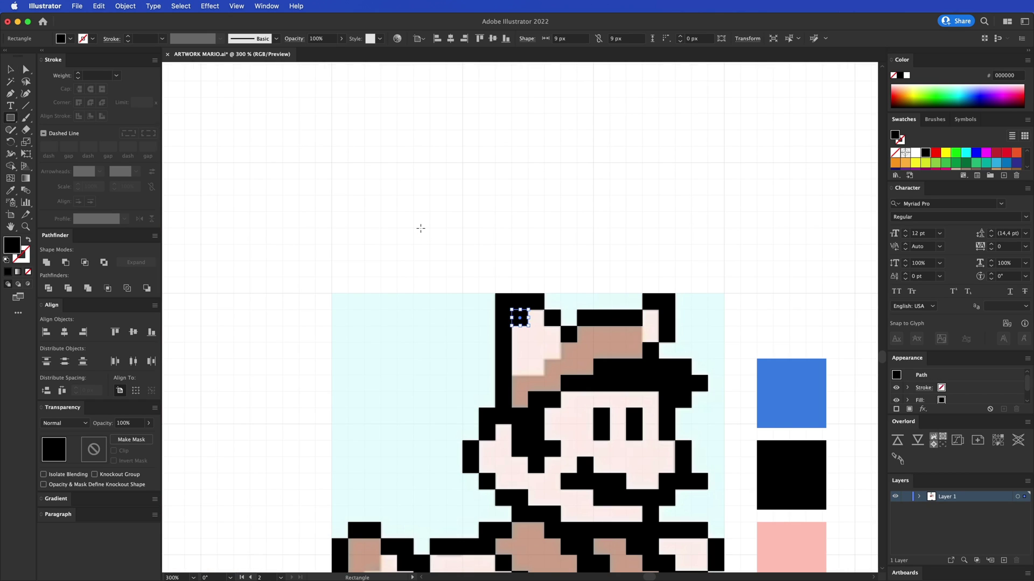
Fill the new ear square with the pink sampled from the palette block and deselect it
{"action": "key", "text": "i"}
{"action": "key", "text": "space"}
{"action": "left_click_drag", "start_coordinate": [796, 565], "coordinate": [714, 366]}
{"action": "left_click", "coordinate": [714, 364]}
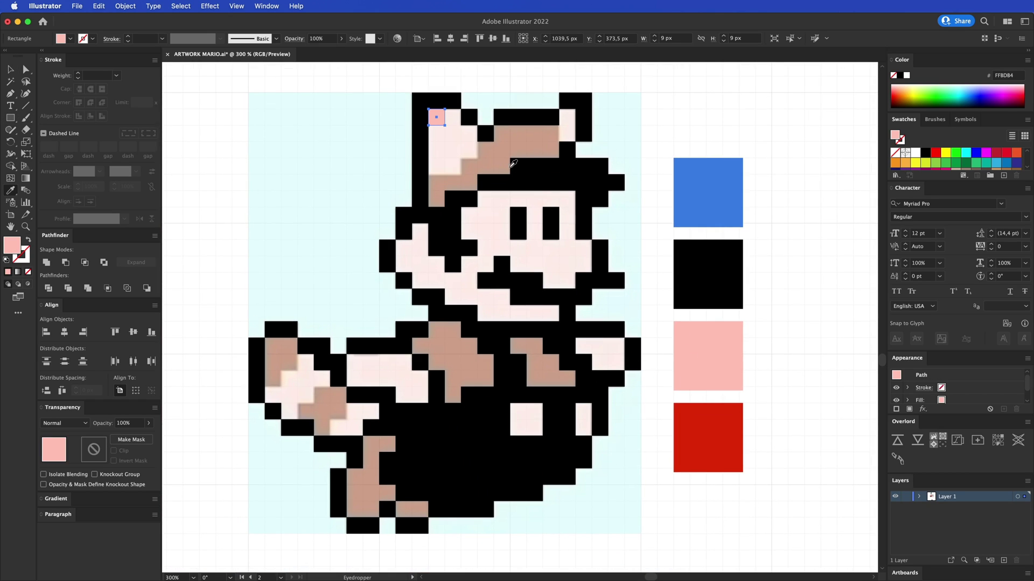
{"action": "key", "text": "space"}
{"action": "left_click_drag", "start_coordinate": [513, 164], "coordinate": [504, 187]}
{"action": "key", "text": "v"}
{"action": "left_click", "coordinate": [503, 171]}
Fill the rest of the left ear's interior with copies of the pink square
{"action": "key", "text": "space"}
{"action": "key", "text": "super+plus"}
{"action": "key", "text": "super+plus"}
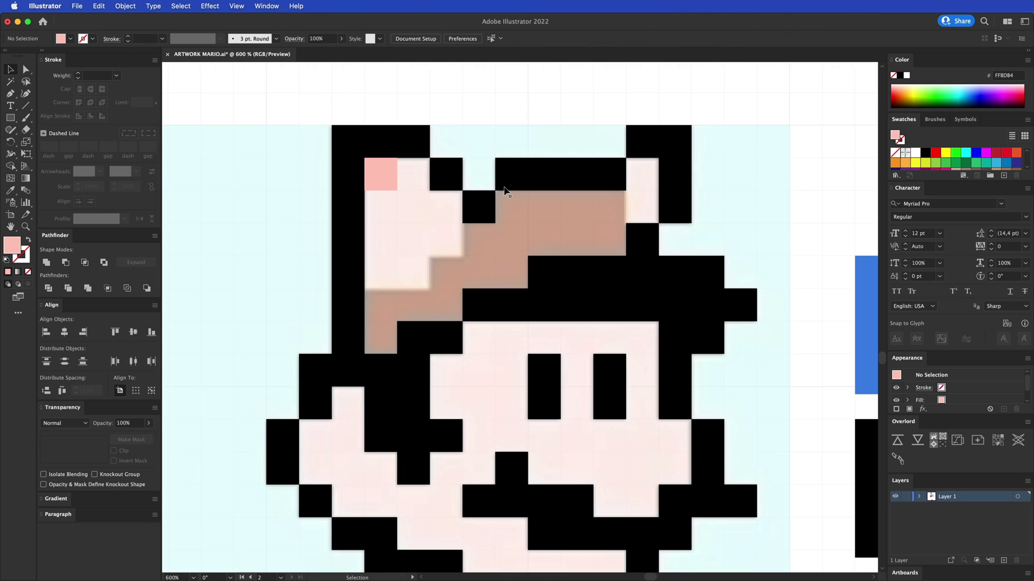
{"action": "scroll", "coordinate": [439, 192], "scroll_direction": "up", "scroll_amount": 1}
{"action": "scroll", "coordinate": [439, 192], "scroll_direction": "left", "scroll_amount": 1}
{"action": "left_click_drag", "start_coordinate": [403, 193], "coordinate": [436, 193]}
{"action": "key", "text": "alt+Down"}
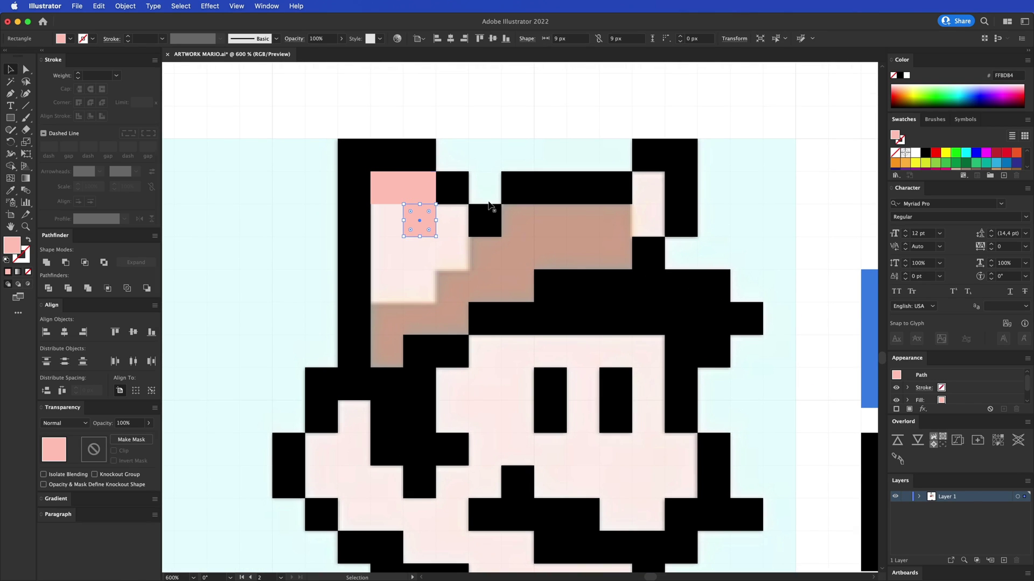
{"action": "key", "text": "Left"}
{"action": "key", "text": "alt+Down"}
{"action": "key", "text": "alt+Down"}
{"action": "key", "text": "alt+Right"}
{"action": "key", "text": "alt+Up"}
{"action": "key", "text": "alt+Up"}
{"action": "key", "text": "alt+Right"}
{"action": "key", "text": "alt+Down"}
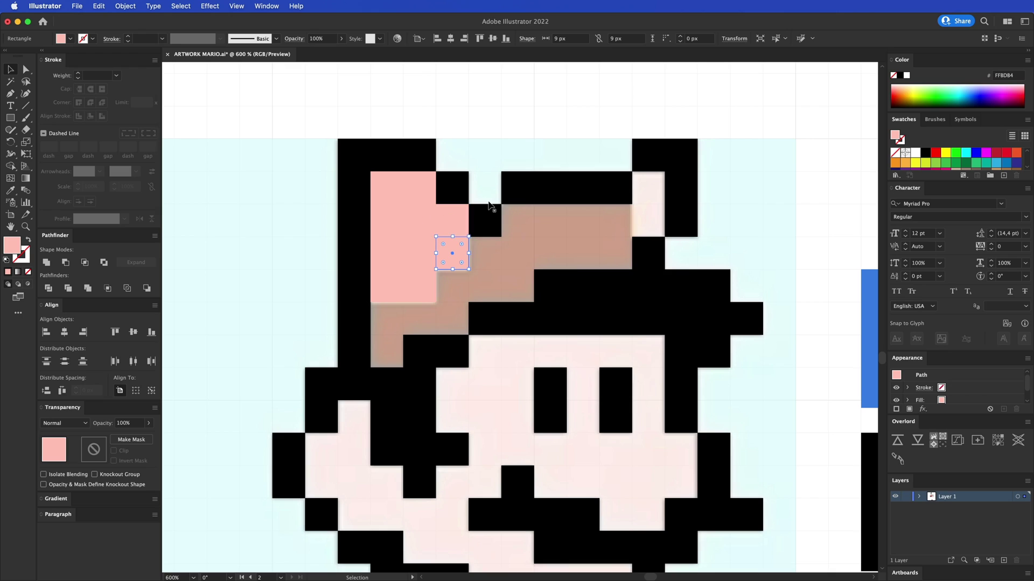
Fill the inside of the right ear with two stacked copies of the pink square
{"action": "key", "text": "Right"}
{"action": "key", "text": "Right"}
{"action": "key", "text": "Right"}
{"action": "key", "text": "Right"}
{"action": "key", "text": "Right"}
{"action": "key", "text": "Up"}
{"action": "key", "text": "Right"}
{"action": "key", "text": "alt+Up"}
{"action": "key", "text": "Left"}
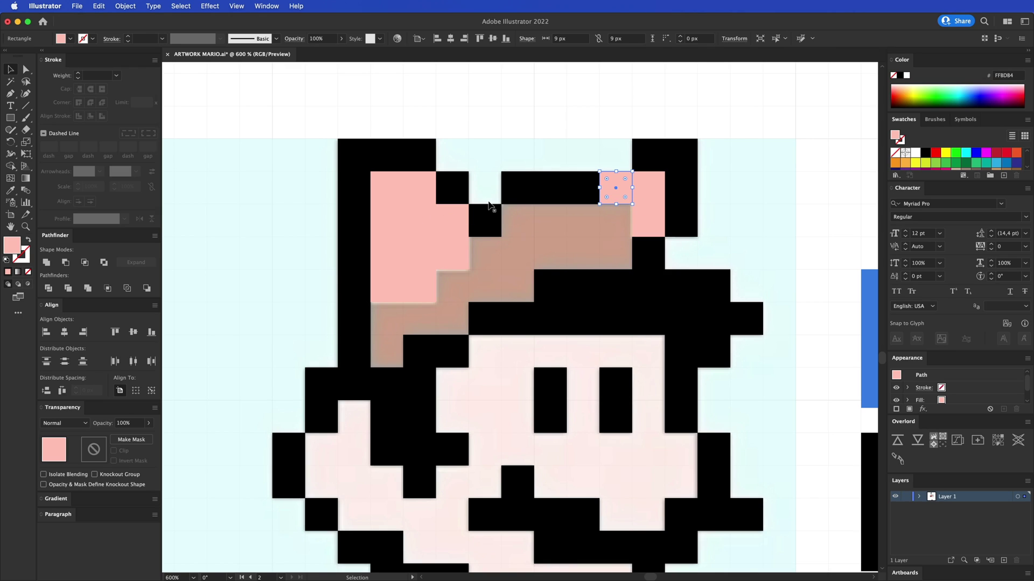
Fill the forehead row directly beneath the hat brim with copies of the pink square
{"action": "key", "text": "Down"}
{"action": "key", "text": "Down"}
{"action": "key", "text": "Down"}
{"action": "key", "text": "Down"}
{"action": "key", "text": "Right"}
{"action": "key", "text": "Down"}
{"action": "key", "text": "alt+Left"}
{"action": "key", "text": "alt+Left"}
{"action": "key", "text": "alt+Left"}
{"action": "key", "text": "alt+Left"}
{"action": "key", "text": "alt+Left"}
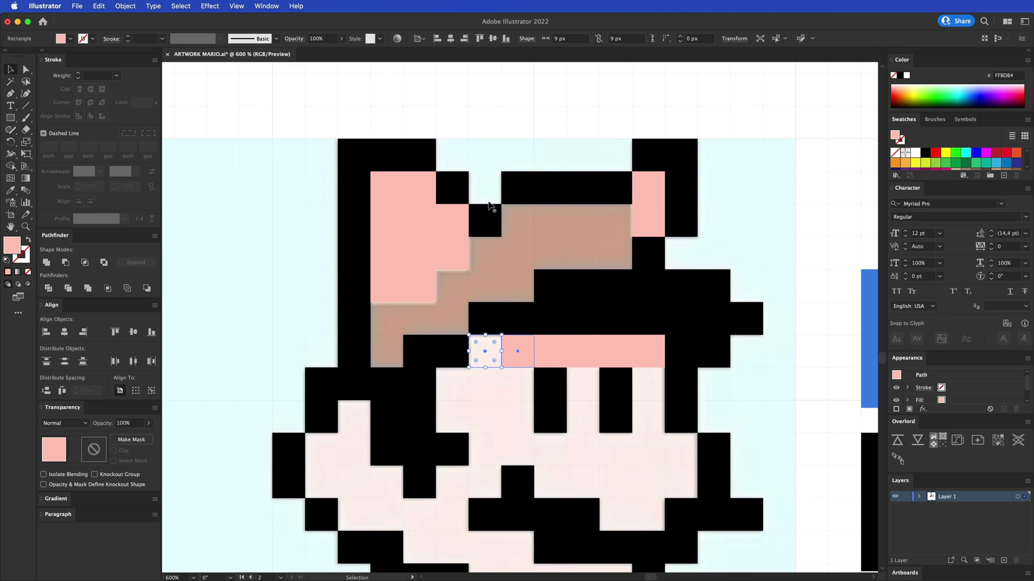
Fill the two-row block of face between the hair and the left eye with pink squares
{"action": "key", "text": "alt+Down"}
{"action": "key", "text": "alt+Left"}
{"action": "key", "text": "alt+Down"}
{"action": "key", "text": "alt+Right"}
{"action": "key", "text": "alt+Right"}
{"action": "key", "text": "alt+Up"}
Fill the face between and just below the eyes and up the right side of the right eye with pink squares
{"action": "key", "text": "Right"}
{"action": "key", "text": "Right"}
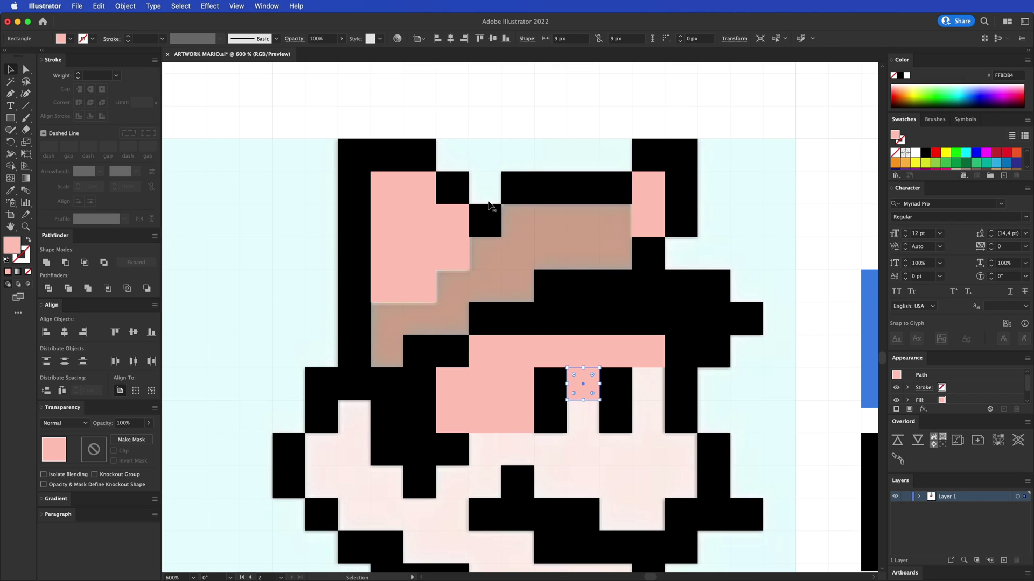
{"action": "key", "text": "alt+Down"}
{"action": "key", "text": "alt+Down"}
{"action": "key", "text": "alt+Right"}
{"action": "key", "text": "alt+Right"}
{"action": "key", "text": "alt+Up"}
{"action": "key", "text": "alt+Up"}
{"action": "key", "text": "alt+Up"}
Fill the right cheek and the area above and beside the mustache with copies of the pink square
{"action": "key", "text": "Right"}
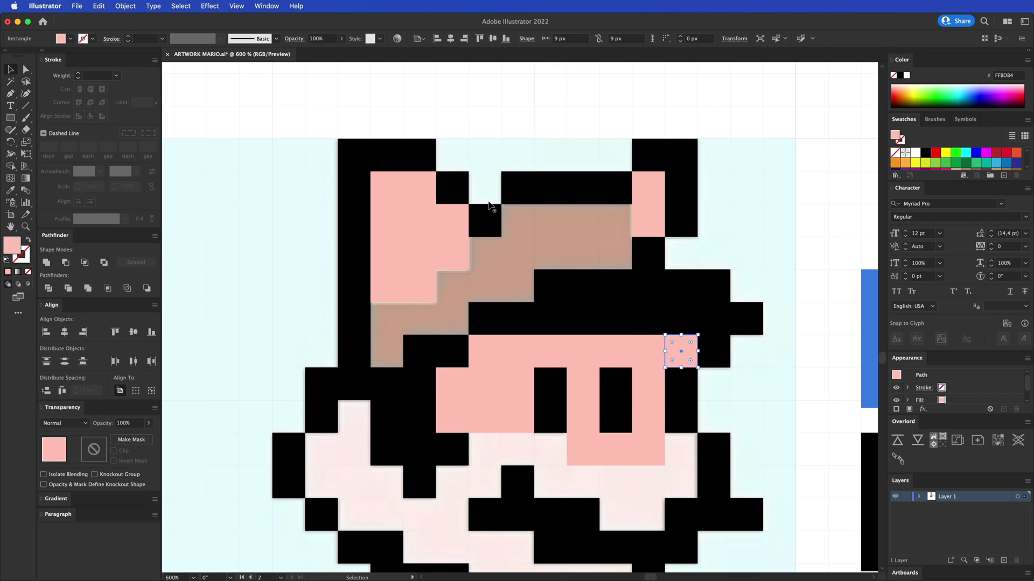
{"action": "key", "text": "Down"}
{"action": "key", "text": "Down"}
{"action": "key", "text": "Down"}
{"action": "key", "text": "alt+Down"}
{"action": "key", "text": "alt+Left"}
{"action": "key", "text": "alt+Down"}
{"action": "key", "text": "alt+Left"}
{"action": "key", "text": "alt+Up"}
{"action": "key", "text": "alt+Left"}
{"action": "key", "text": "alt+Left"}
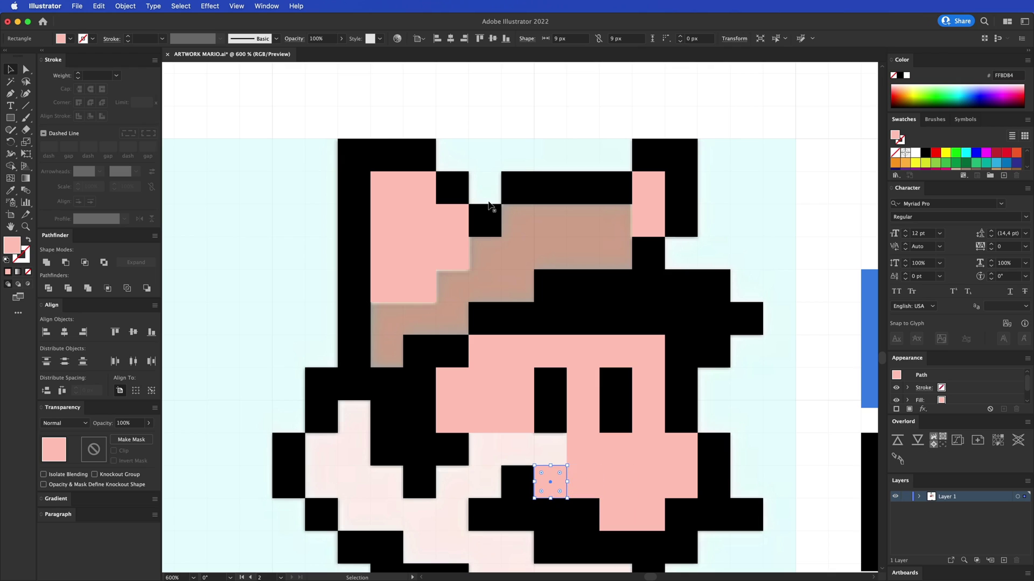
Fill the remaining face squares below the left eye and beside the mustache's left end with pink
{"action": "key", "text": "alt+Left"}
{"action": "key", "text": "Up"}
{"action": "key", "text": "Right"}
{"action": "key", "text": "alt+Left"}
{"action": "key", "text": "alt+Left"}
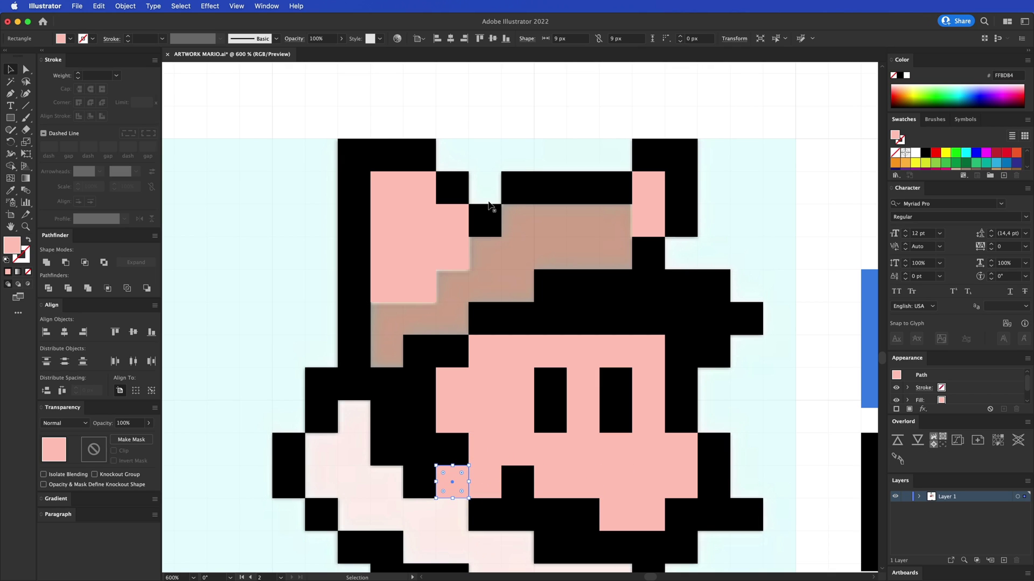
Fill the upper jaw row and Mario's own ear behind the sideburn with copies of the pink square
{"action": "key", "text": "alt+Down"}
{"action": "key", "text": "alt+Left"}
{"action": "key", "text": "alt+Left"}
{"action": "key", "text": "alt+Left"}
{"action": "key", "text": "alt+Up"}
{"action": "key", "text": "alt+Left"}
{"action": "key", "text": "alt+Up"}
{"action": "key", "text": "alt+Right"}
{"action": "key", "text": "alt+Up"}
{"action": "key", "text": "alt+Up"}
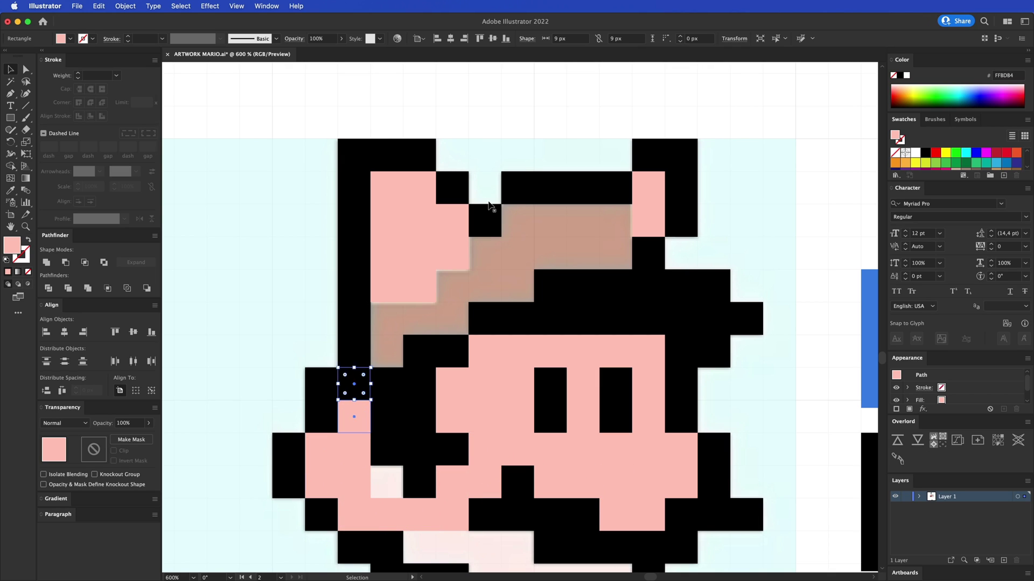
Fill the gap beside the sideburn and the next jaw row below it with pink squares
{"action": "key", "text": "alt+Right"}
{"action": "key", "text": "alt+Down"}
{"action": "key", "text": "alt+Down"}
{"action": "key", "text": "alt+Down"}
{"action": "key", "text": "alt+Down"}
{"action": "key", "text": "alt+Down"}
{"action": "key", "text": "alt+Right"}
{"action": "key", "text": "alt+Right"}
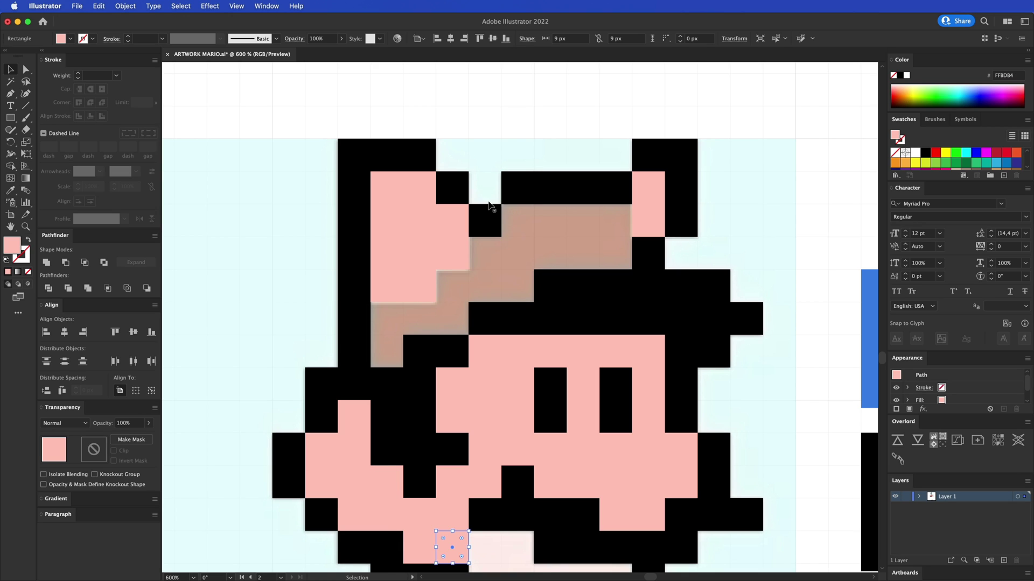
{"action": "key", "text": "alt+Right"}
{"action": "key", "text": "alt+Right"}
Fill the lowest chin row above the black collar with copies of the pink square
{"action": "scroll", "coordinate": [591, 166], "scroll_direction": "down", "scroll_amount": 5}
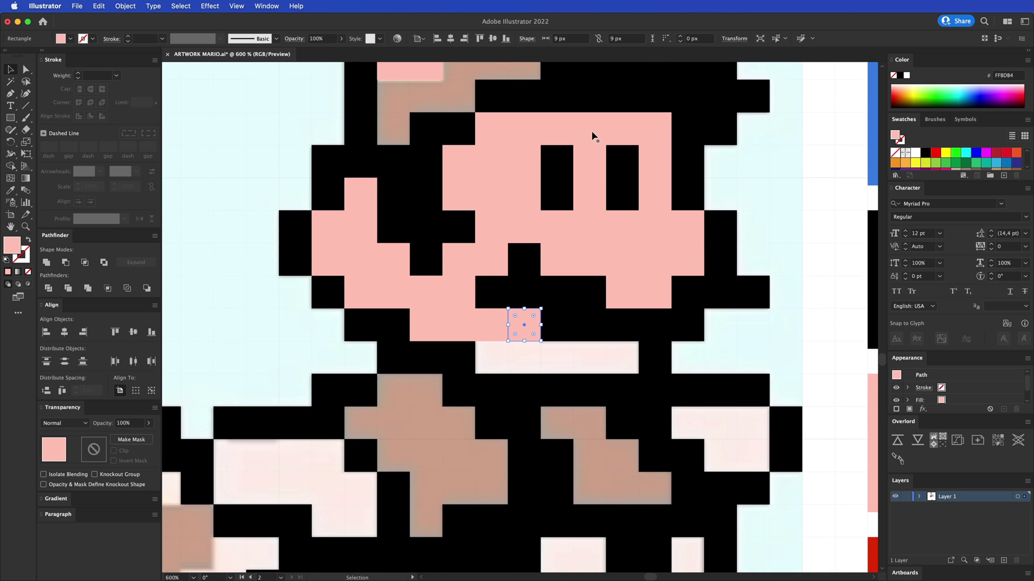
{"action": "key", "text": "Down"}
{"action": "key", "text": "Up"}
{"action": "key", "text": "alt+Down"}
{"action": "key", "text": "Left"}
{"action": "key", "text": "alt+Right"}
{"action": "key", "text": "alt+Right"}
{"action": "key", "text": "alt+Right"}
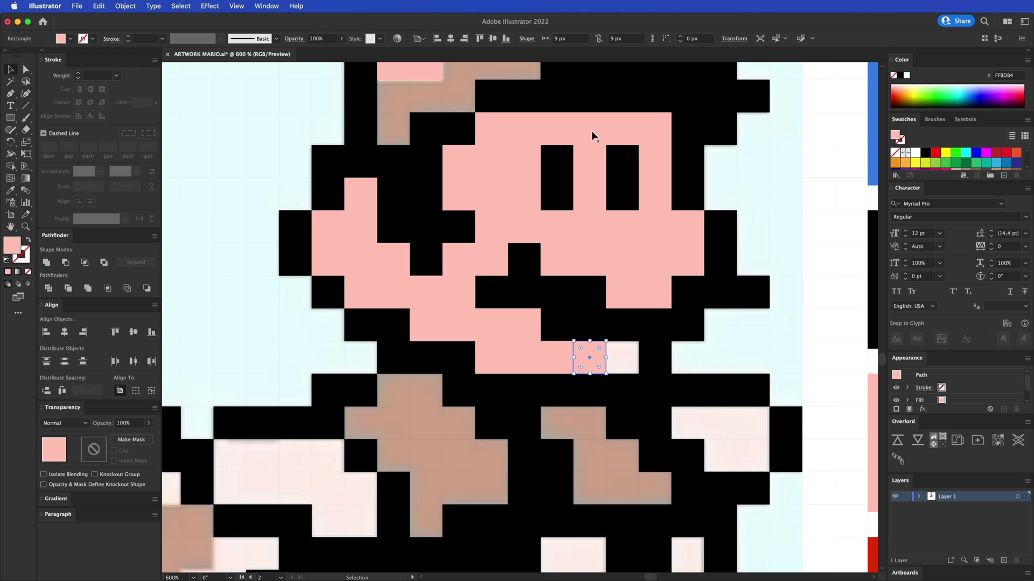
{"action": "key", "text": "alt+Right"}
Fill the hand on the right side of the body with copies of the pink square
{"action": "key", "text": "alt+Right"}
{"action": "key", "text": "Right"}
{"action": "key", "text": "Down"}
{"action": "key", "text": "Down"}
{"action": "key", "text": "alt+Right"}
{"action": "key", "text": "alt+Right"}
{"action": "key", "text": "alt+Down"}
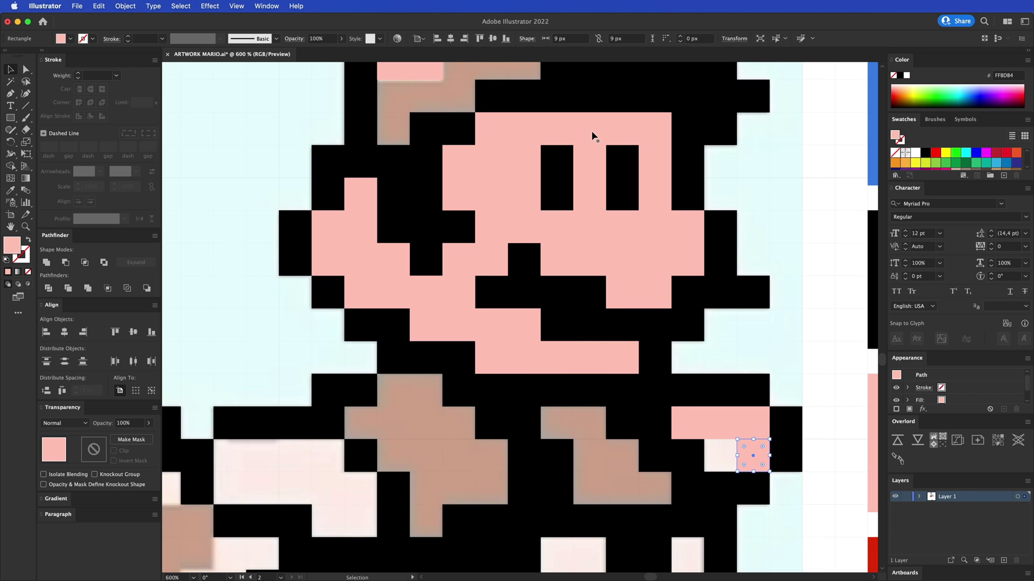
{"action": "key", "text": "alt+Left"}
{"action": "key", "text": "alt+Left"}
Move the spare pink square to the arm on the left and fill that arm with copies
{"action": "left_click_drag", "start_coordinate": [689, 456], "coordinate": [330, 448]}
{"action": "key", "text": "alt+Left"}
{"action": "key", "text": "alt+Left"}
{"action": "key", "text": "alt+Left"}
{"action": "key", "text": "alt+Down"}
{"action": "key", "text": "alt+Right"}
{"action": "key", "text": "alt+Right"}
{"action": "key", "text": "alt+Right"}
{"action": "key", "text": "alt+Right"}
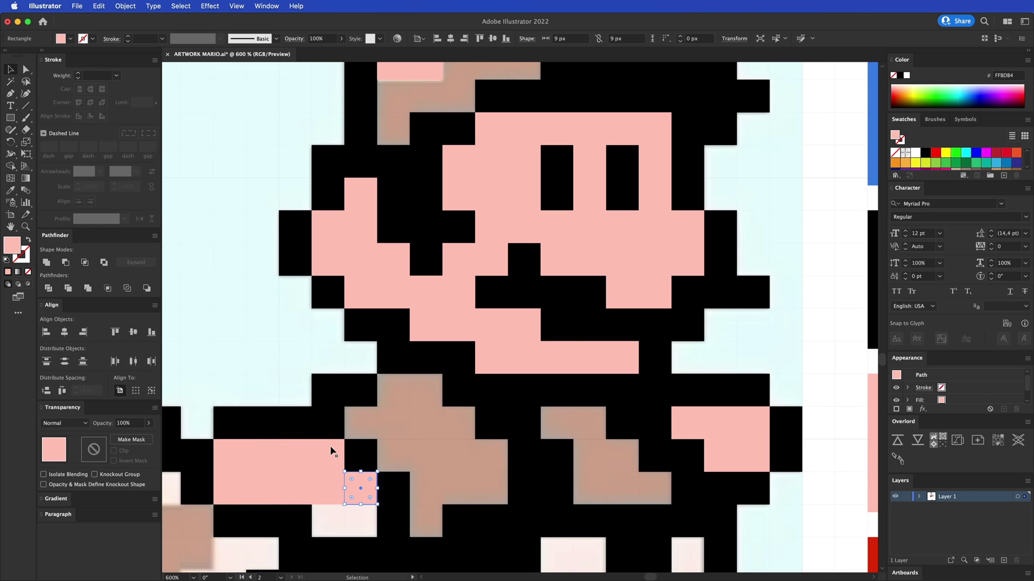
{"action": "key", "text": "alt+Down"}
{"action": "key", "text": "alt+Left"}
Place two side-by-side pink squares in the upper row of the tail's base, undoing the misplaced copy
{"action": "left_click_drag", "start_coordinate": [303, 532], "coordinate": [598, 302]}
{"action": "key", "text": "alt+Left"}
{"action": "key", "text": "Left"}
{"action": "key", "text": "Down"}
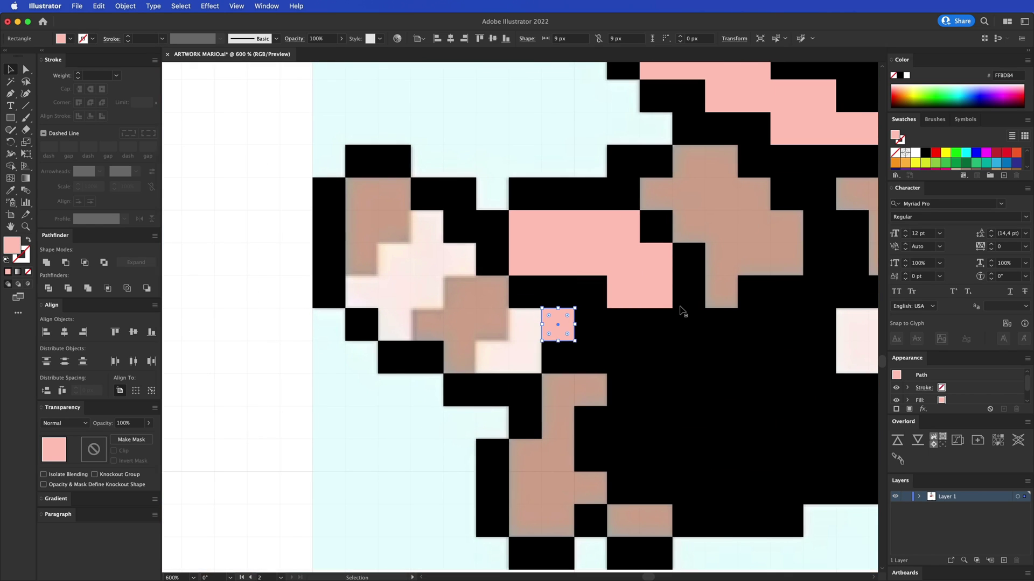
{"action": "key", "text": "alt+Left"}
{"action": "key", "text": "alt+Left"}
{"action": "key", "text": "alt+Down"}
{"action": "key", "text": "Right"}
{"action": "key", "text": "super+z"}
{"action": "key", "text": "super+z"}
Fill the lower row of the pale patch at the tail's base with two pink squares
{"action": "key", "text": "Down"}
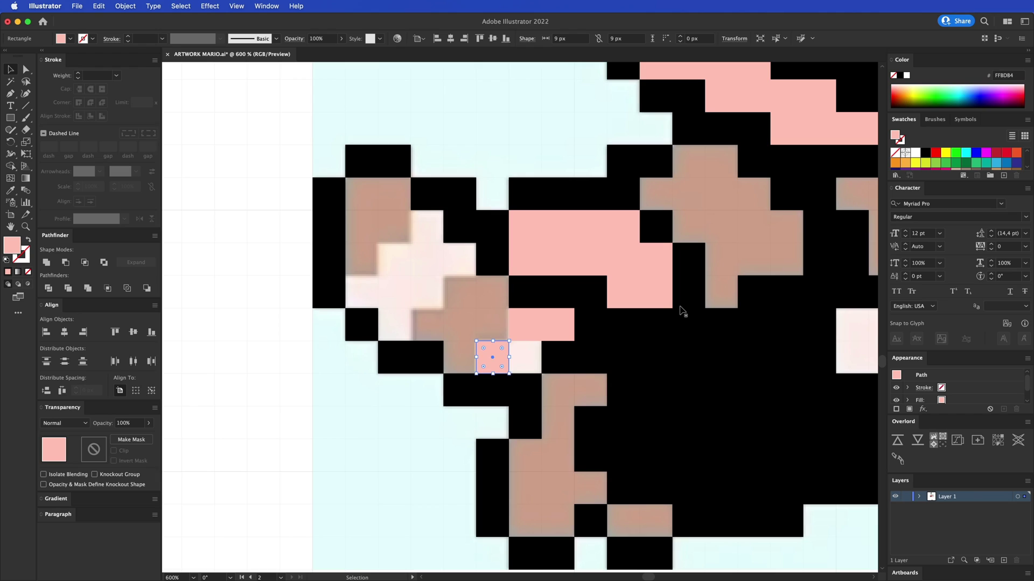
{"action": "key", "text": "Right"}
{"action": "key", "text": "alt+Left"}
{"action": "key", "text": "Left"}
{"action": "key", "text": "Right"}
{"action": "key", "text": "alt+Left"}
Fill the left column and upper rows of the tail's pale band with copies of the pink square
{"action": "key", "text": "Up"}
{"action": "key", "text": "Left"}
{"action": "key", "text": "Left"}
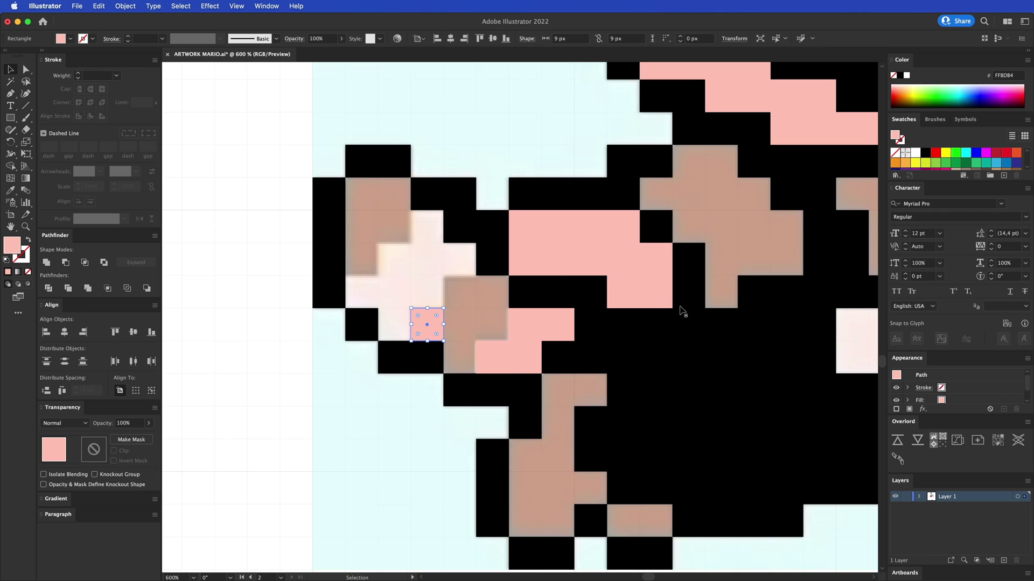
{"action": "key", "text": "alt+Up"}
{"action": "key", "text": "alt+Up"}
{"action": "key", "text": "alt+Right"}
{"action": "key", "text": "alt+Up"}
{"action": "key", "text": "alt+Right"}
{"action": "key", "text": "Down"}
{"action": "key", "text": "alt+Left"}
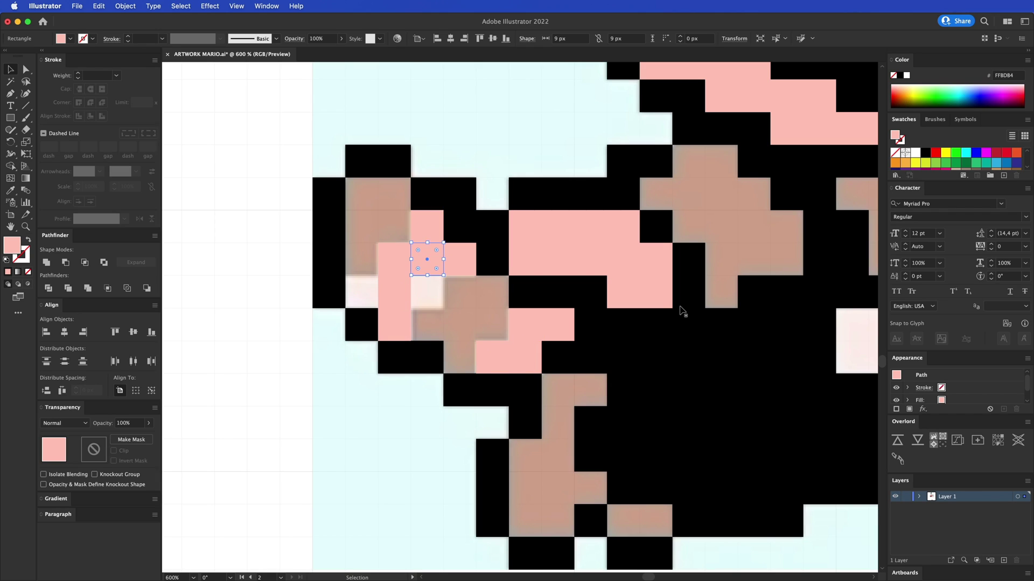
Fill the remaining row of the tail's pale band with pink squares
{"action": "key", "text": "Down"}
{"action": "key", "text": "alt+Left"}
{"action": "key", "text": "Left"}
{"action": "key", "text": "alt+Down"}
{"action": "key", "text": "Right"}
{"action": "key", "text": "Down"}
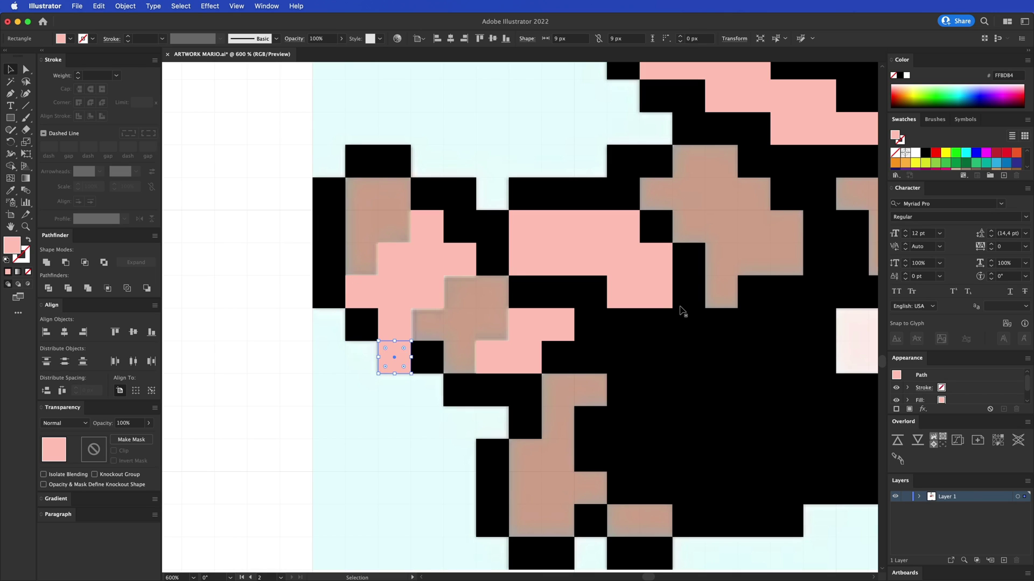
Fill the two-by-two pale patch on the black lower body with pink squares
{"action": "key", "text": "Right"}
{"action": "key", "text": "Down"}
{"action": "key", "text": "Down"}
{"action": "key", "text": "Right"}
{"action": "key", "text": "Right"}
{"action": "left_click_drag", "start_coordinate": [604, 346], "coordinate": [384, 356]}
{"action": "left_click_drag", "start_coordinate": [281, 425], "coordinate": [634, 331]}
{"action": "key", "text": "alt+Right"}
{"action": "key", "text": "alt+Down"}
{"action": "key", "text": "alt+Left"}
Fill the narrow two-square patch near the lower body's right edge with pink, undoing the misplaced copies
{"action": "key", "text": "Right"}
{"action": "key", "text": "Right"}
{"action": "key", "text": "Right"}
{"action": "key", "text": "Right"}
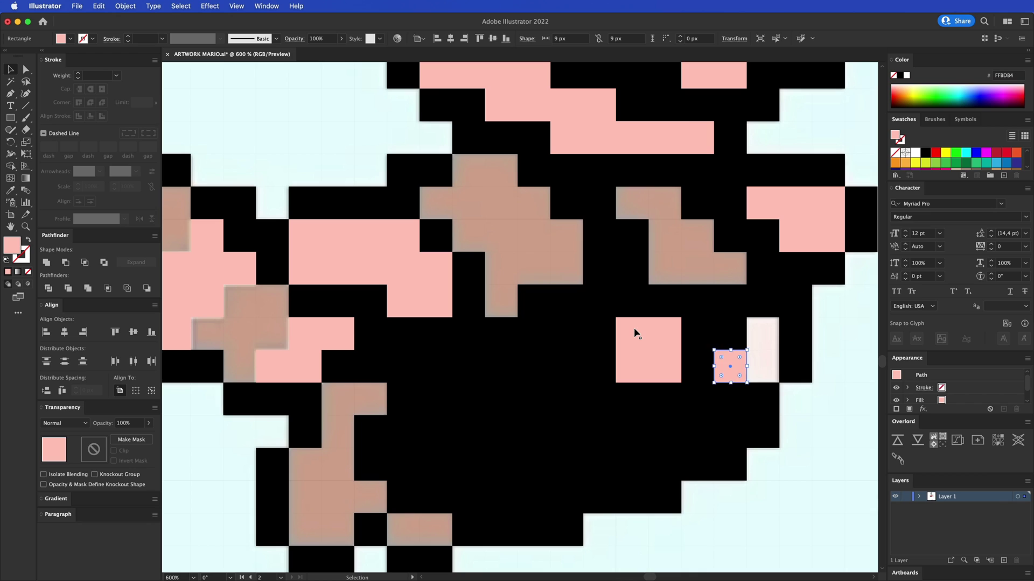
{"action": "key", "text": "alt+Down"}
{"action": "key", "text": "alt+Up"}
{"action": "key", "text": "super+z"}
{"action": "key", "text": "super+z"}
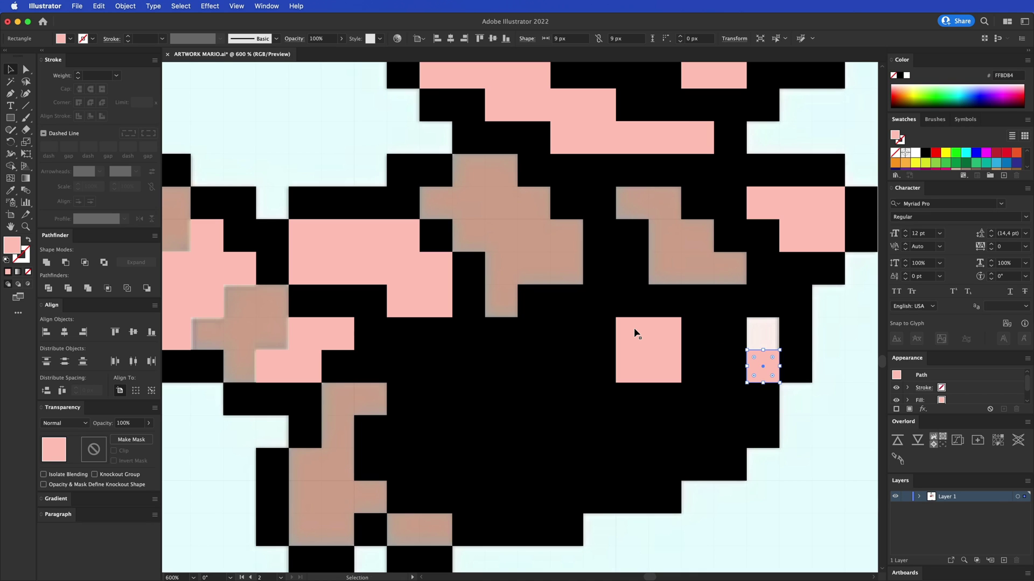
{"action": "key", "text": "alt+Up"}
{"action": "key", "text": "super+minus"}
{"action": "key", "text": "super+minus"}
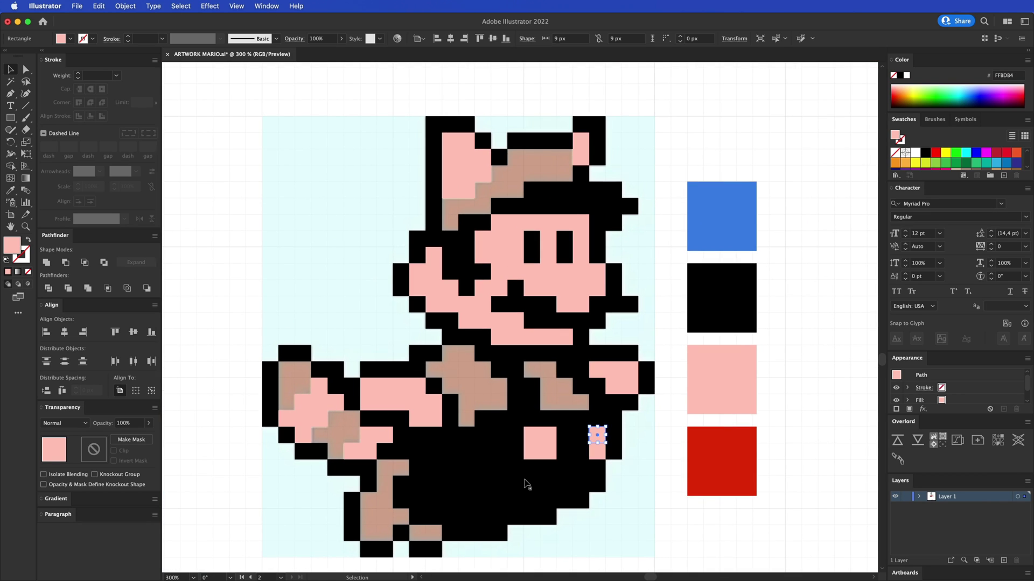
Check the black group and all the pink squares by selecting each in turn, then clear the selection
{"action": "left_click", "coordinate": [468, 476]}
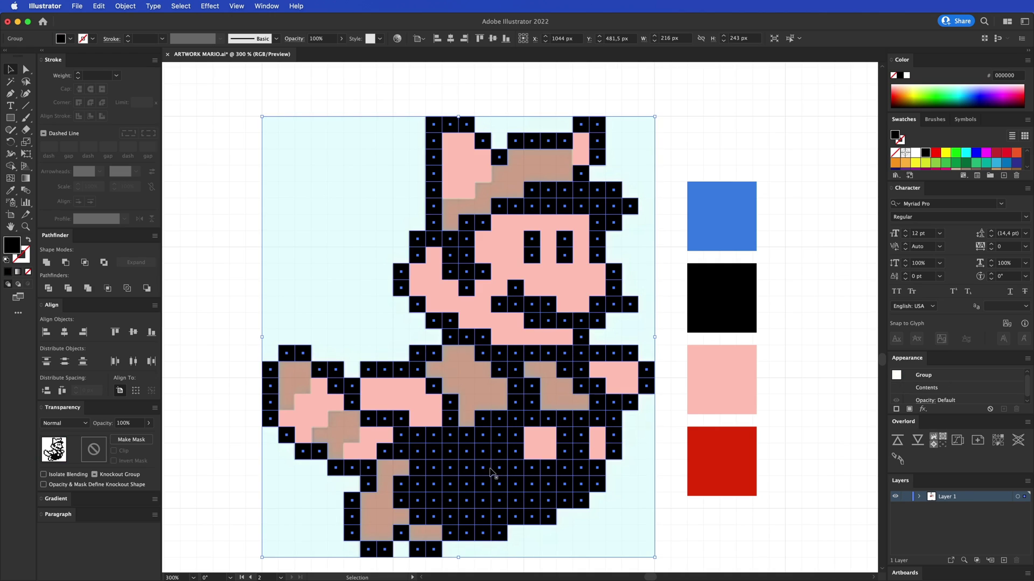
{"action": "key", "text": "super+shift+a"}
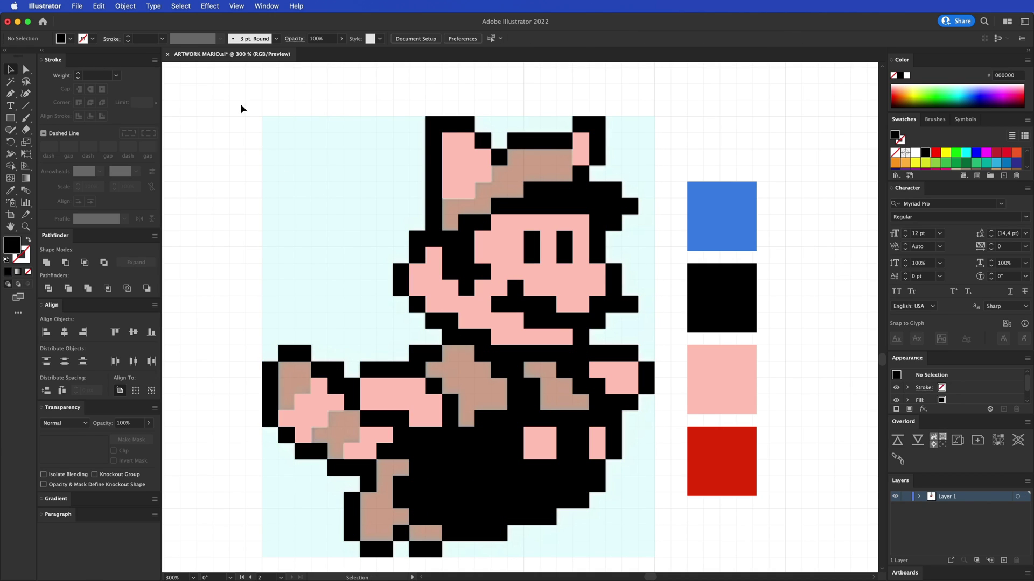
{"action": "left_click_drag", "start_coordinate": [450, 252], "coordinate": [668, 566]}
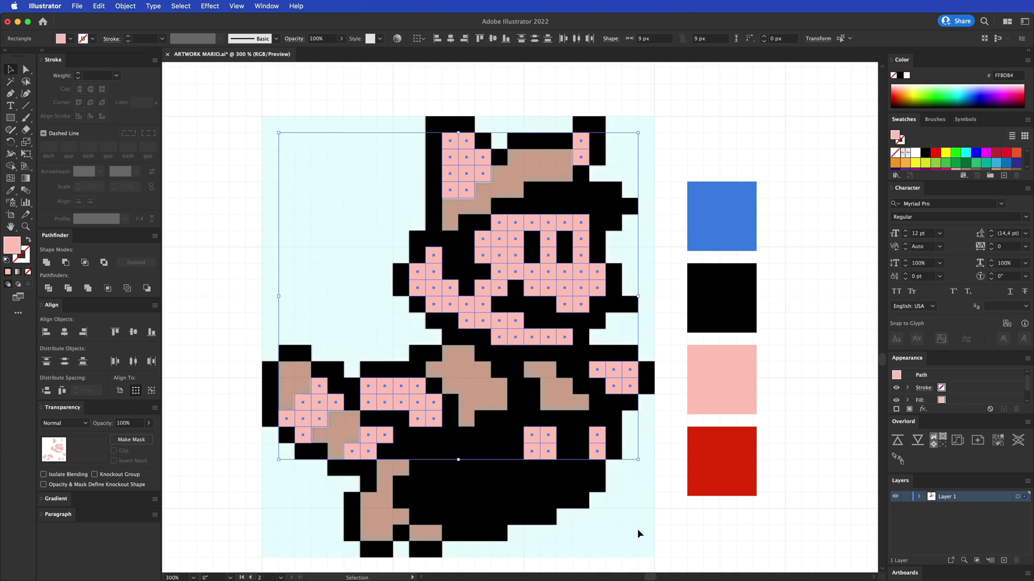
{"action": "key", "text": "super+shift+a"}
{"action": "key", "text": "super+equal"}
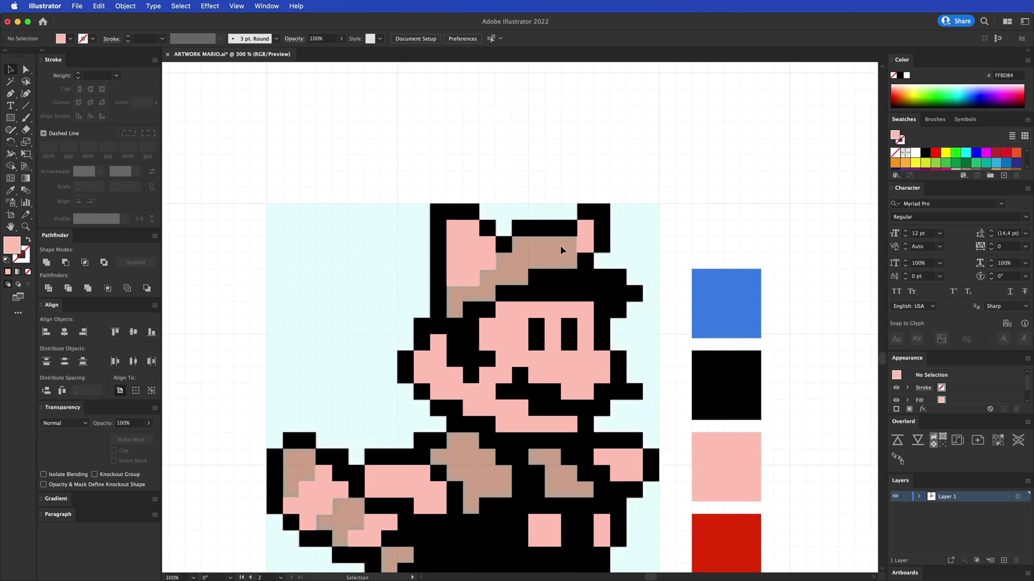
Draw a 9 px square at the start of the cap's faded area and fill it with the palette's red
{"action": "key", "text": "m"}
{"action": "key", "text": "super+equal"}
{"action": "mouse_move", "coordinate": [500, 179]}
{"action": "left_mouse_down"}
{"action": "mouse_move", "coordinate": [533, 211]}
{"action": "mouse_move", "coordinate": [503, 125]}
{"action": "mouse_move", "coordinate": [470, 72]}
{"action": "left_mouse_up"}
{"action": "key", "text": "super+minus"}
{"action": "key", "text": "i"}
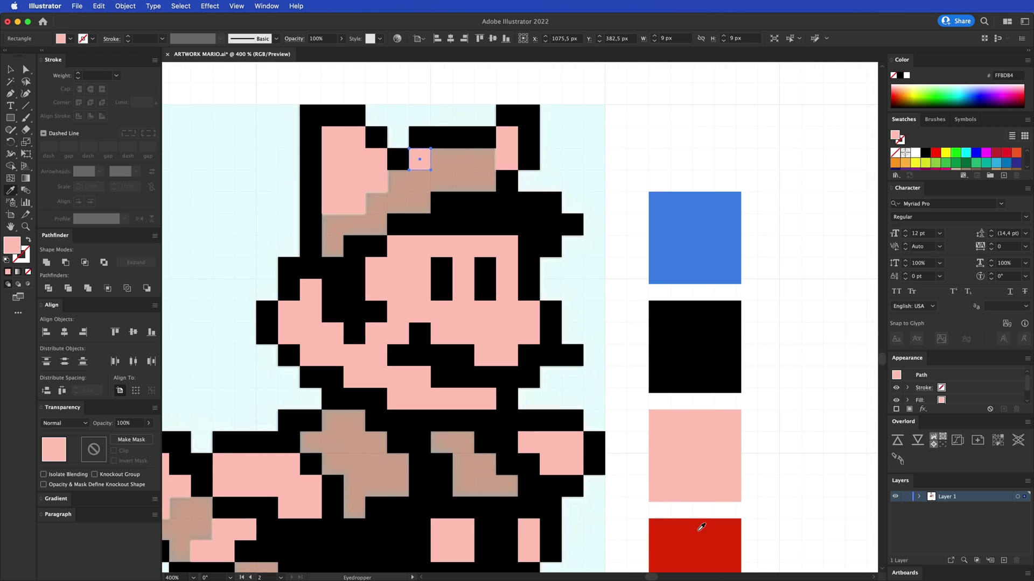
{"action": "left_click", "coordinate": [699, 529]}
{"action": "left_click_drag", "start_coordinate": [565, 146], "coordinate": [598, 194]}
{"action": "key", "text": "v"}
{"action": "left_click", "coordinate": [598, 194]}
{"action": "left_click", "coordinate": [452, 207]}
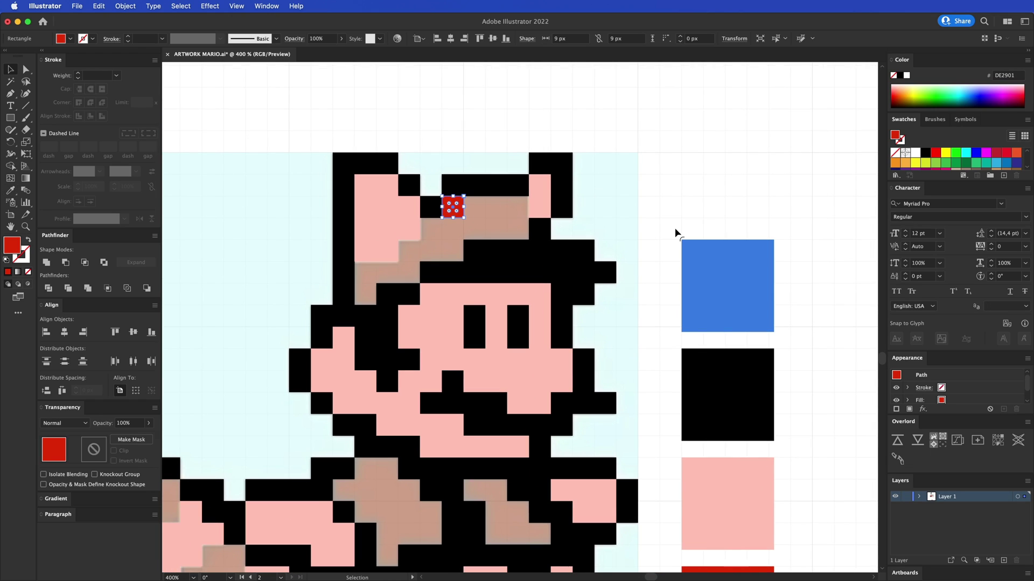
Fill the cap's two upper faded rows and begin the third with copies of the red square
{"action": "key", "text": "alt+Right"}
{"action": "key", "text": "alt+Right"}
{"action": "key", "text": "alt+Right"}
{"action": "key", "text": "alt+Down"}
{"action": "key", "text": "alt+Left"}
{"action": "key", "text": "alt+Left"}
{"action": "key", "text": "alt+Left"}
{"action": "key", "text": "alt+Left"}
{"action": "key", "text": "alt+Down"}
{"action": "key", "text": "alt+Right"}
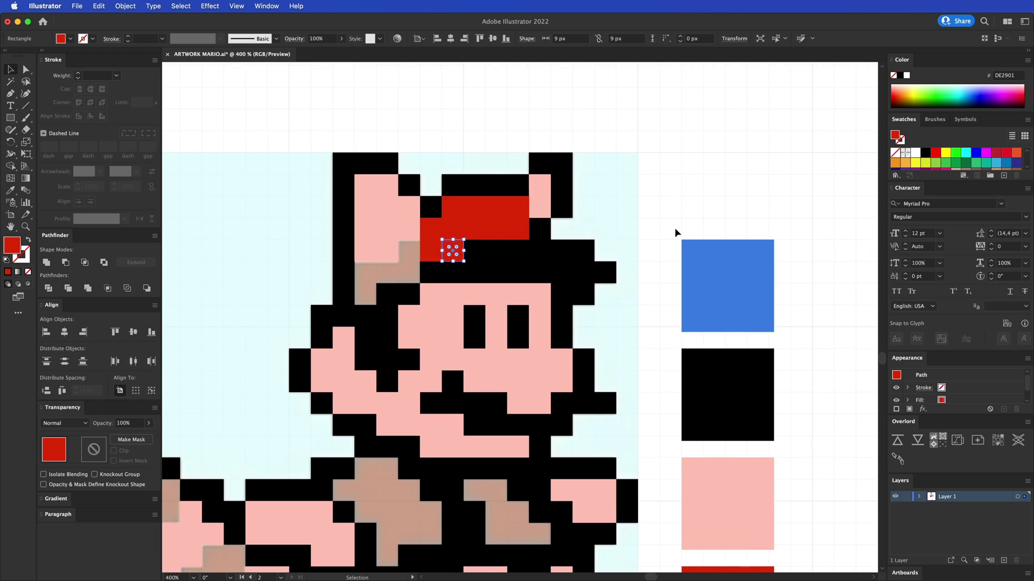
Fill the cap's stepped lower end beside the pink ear with red squares, undoing the misplaced copy
{"action": "key", "text": "alt+Left"}
{"action": "key", "text": "alt+Left"}
{"action": "key", "text": "alt+Down"}
{"action": "key", "text": "super+z"}
{"action": "key", "text": "alt+Down"}
{"action": "key", "text": "alt+Left"}
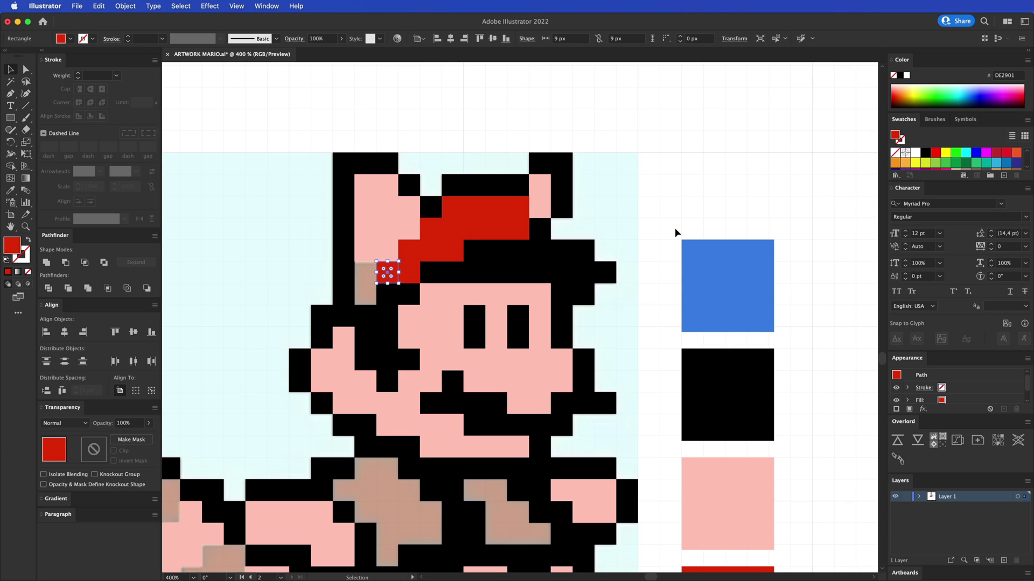
{"action": "key", "text": "alt+Left"}
{"action": "key", "text": "alt+Down"}
Move a red copy down to the larger faded patch on the chest and fill its upper right-hand squares
{"action": "key", "text": "alt+Down"}
{"action": "key", "text": "Left"}
{"action": "key", "text": "Down"}
{"action": "key", "text": "Down"}
{"action": "scroll", "coordinate": [453, 344], "scroll_direction": "down", "scroll_amount": 5}
{"action": "scroll", "coordinate": [453, 344], "scroll_direction": "left", "scroll_amount": 4}
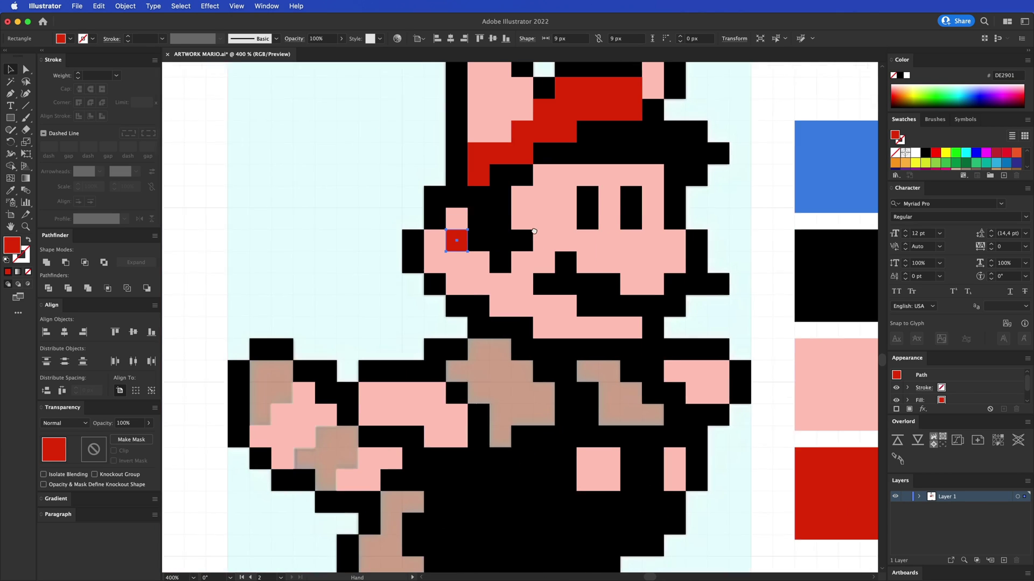
{"action": "left_click", "coordinate": [483, 237]}
{"action": "left_click_drag", "start_coordinate": [467, 234], "coordinate": [482, 348]}
{"action": "key", "text": "alt+Right"}
{"action": "key", "text": "alt+Down"}
{"action": "key", "text": "alt+Right"}
{"action": "key", "text": "alt+Down"}
{"action": "key", "text": "alt+Right"}
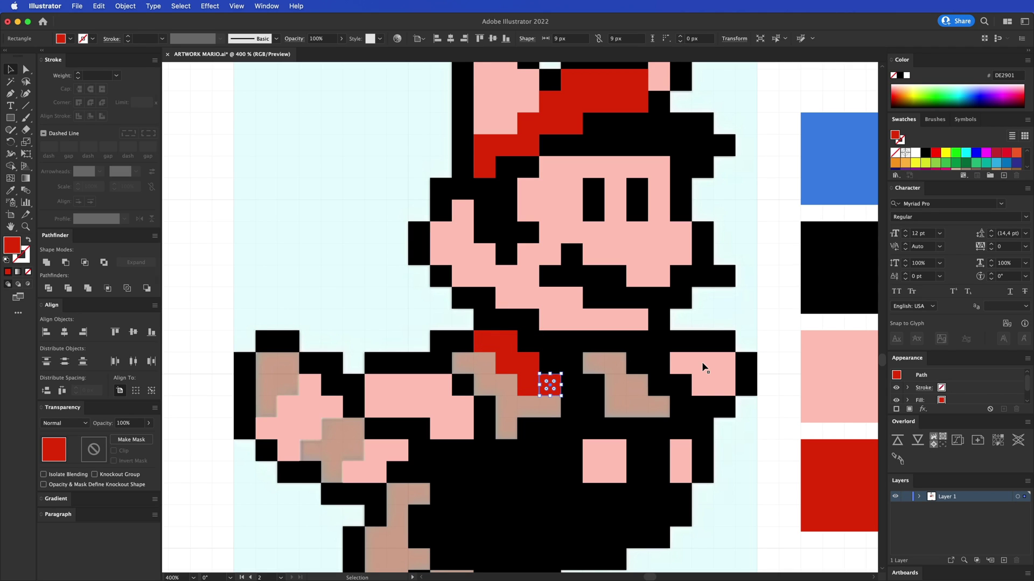
Fill the remaining squares of the larger chest patch with red, including its lower point and outer left square
{"action": "key", "text": "alt+Down"}
{"action": "key", "text": "alt+Left"}
{"action": "key", "text": "alt+Left"}
{"action": "key", "text": "alt+Down"}
{"action": "key", "text": "alt+Up"}
{"action": "key", "text": "alt+Up"}
{"action": "key", "text": "alt+Left"}
{"action": "key", "text": "alt+Up"}
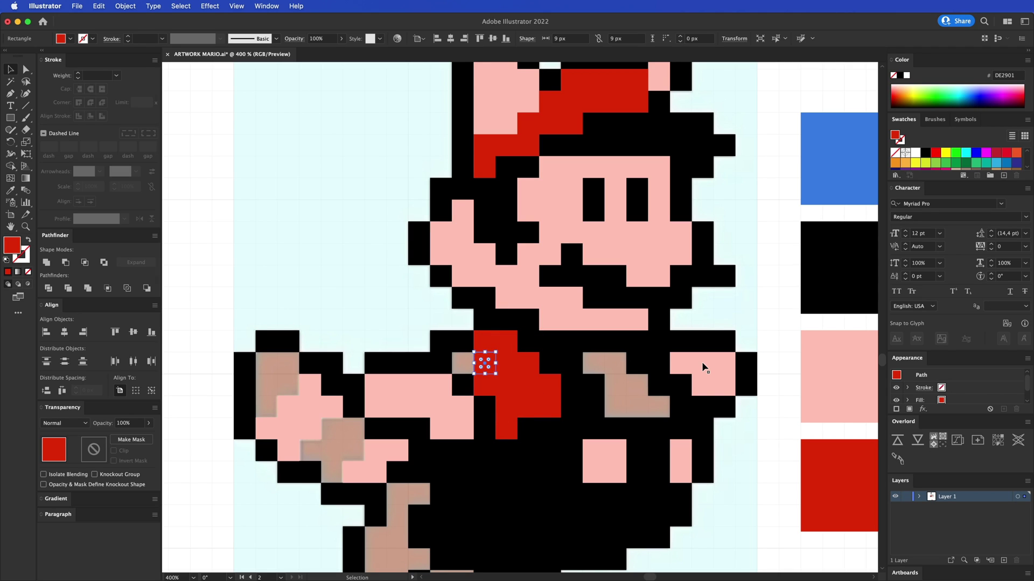
{"action": "key", "text": "alt+Left"}
Move a red copy across to the tail tip and fill the tip's top row with red
{"action": "key", "text": "alt+Left"}
{"action": "key", "text": "Left"}
{"action": "key", "text": "Left"}
{"action": "key", "text": "Left"}
{"action": "key", "text": "Left"}
{"action": "key", "text": "Left"}
{"action": "key", "text": "Left"}
{"action": "key", "text": "Left"}
{"action": "key", "text": "alt+Left"}
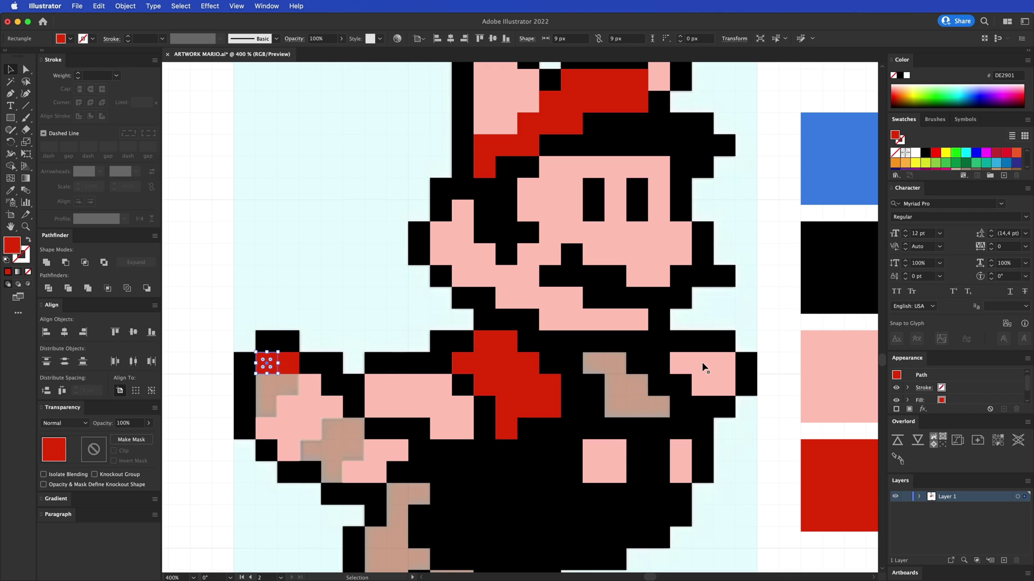
Fill the rest of the faded tail tip with red squares, undoing the misplaced copy
{"action": "key", "text": "alt+Left"}
{"action": "key", "text": "super+z"}
{"action": "key", "text": "Down"}
{"action": "key", "text": "alt+Right"}
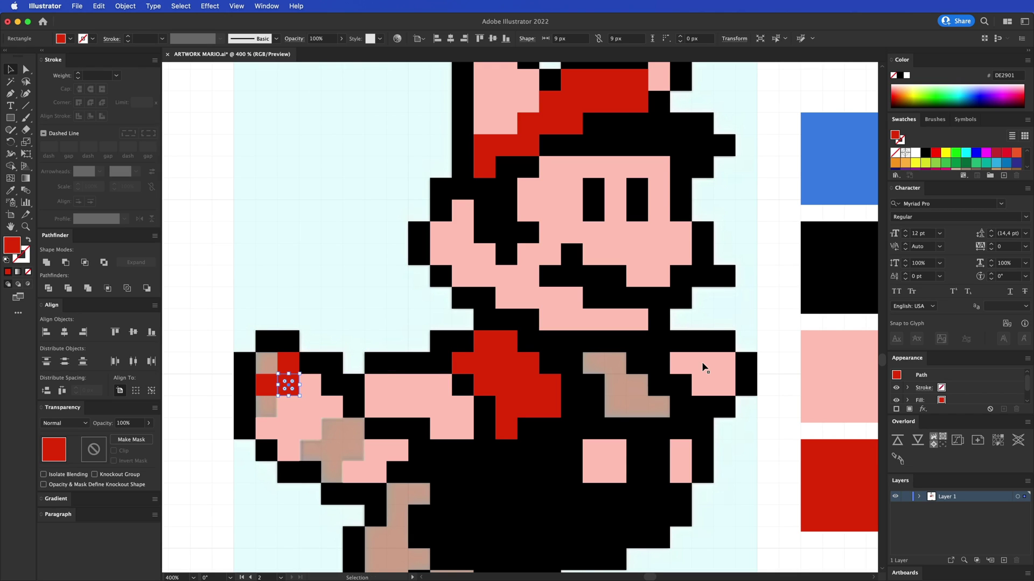
{"action": "key", "text": "alt+Up"}
{"action": "key", "text": "alt+Left"}
{"action": "key", "text": "alt+Down"}
{"action": "key", "text": "Down"}
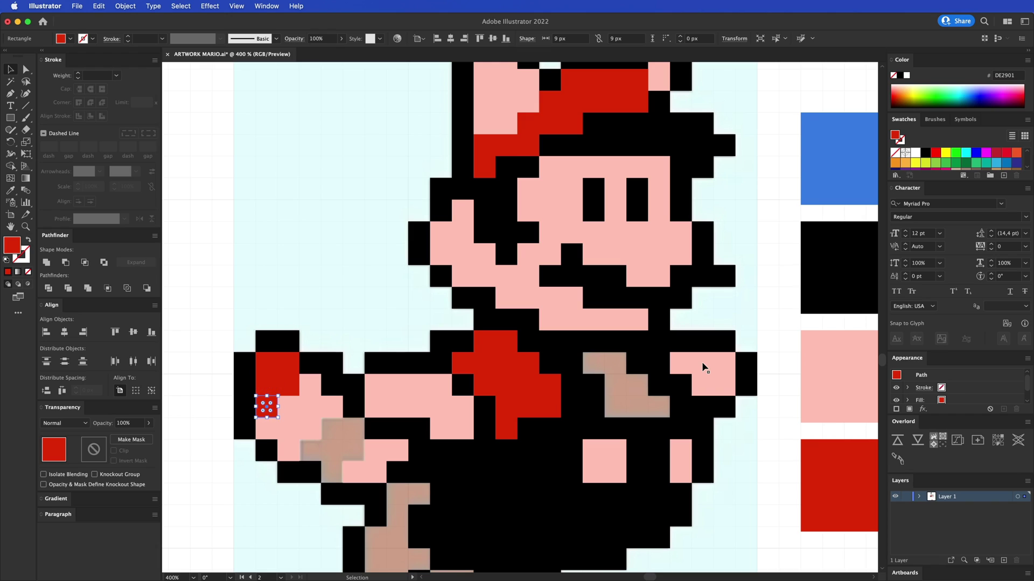
Fill the faded band in the middle of the tail with red squares
{"action": "key", "text": "alt+Down"}
{"action": "key", "text": "Right"}
{"action": "key", "text": "Right"}
{"action": "key", "text": "Right"}
{"action": "key", "text": "alt+Right"}
{"action": "key", "text": "alt+Down"}
{"action": "key", "text": "alt+Left"}
{"action": "key", "text": "alt+Left"}
{"action": "key", "text": "alt+Down"}
{"action": "key", "text": "Right"}
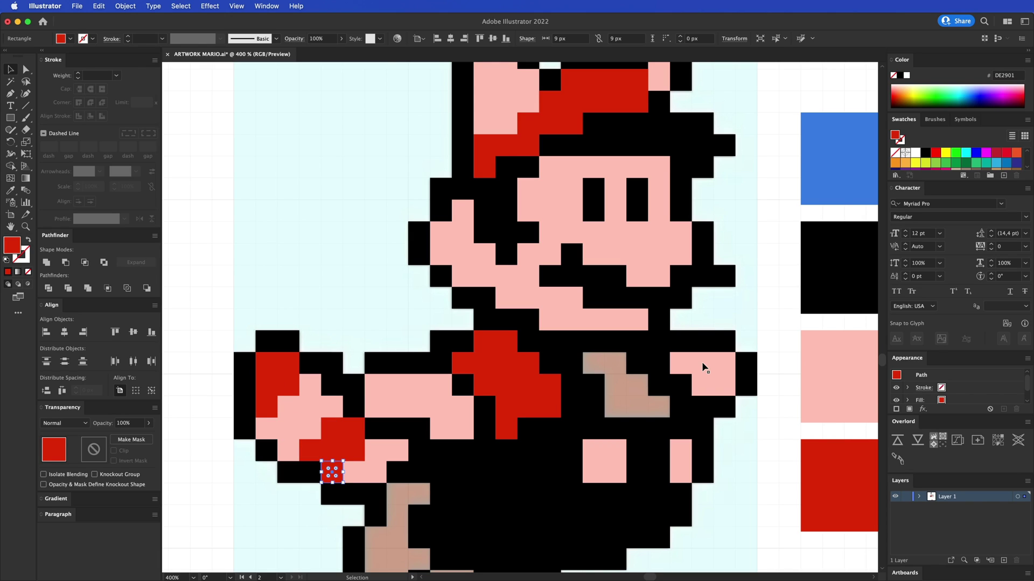
Fill the top and the outer left column of the faded rear foot with red squares
{"action": "key", "text": "alt+Right"}
{"action": "key", "text": "Down"}
{"action": "key", "text": "Right"}
{"action": "key", "text": "Right"}
{"action": "key", "text": "Right"}
{"action": "key", "text": "alt+Left"}
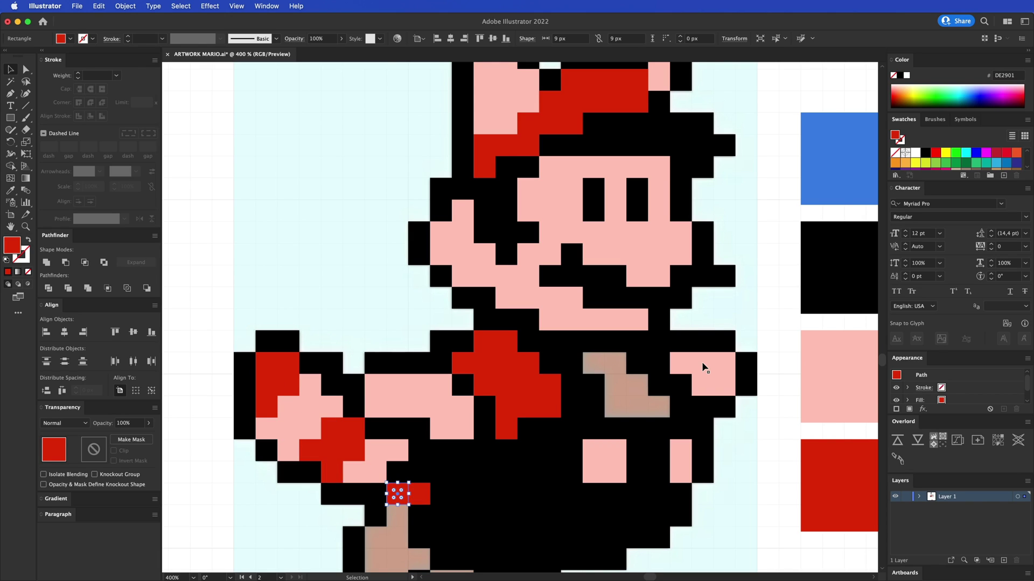
{"action": "key", "text": "alt+Down"}
{"action": "key", "text": "alt+Down"}
{"action": "key", "text": "space"}
{"action": "left_click_drag", "start_coordinate": [708, 314], "coordinate": [738, 191]}
{"action": "key", "text": "alt+Left"}
{"action": "key", "text": "alt+Down"}
{"action": "key", "text": "alt+Down"}
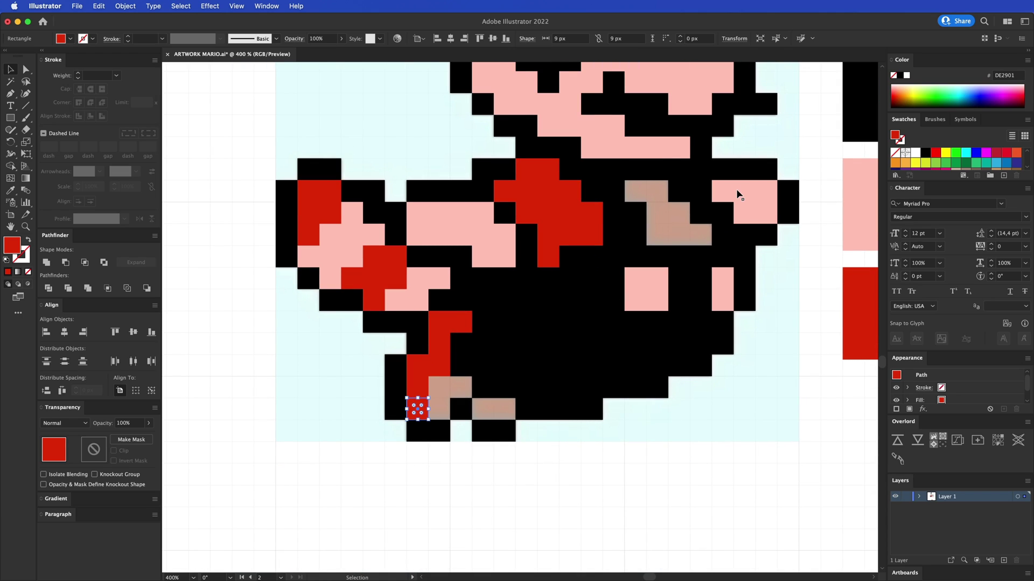
Fill the rear foot's remaining squares and the small two-square patch beside it with red
{"action": "key", "text": "alt+Right"}
{"action": "key", "text": "alt+Up"}
{"action": "key", "text": "alt+Right"}
{"action": "key", "text": "alt+Right"}
{"action": "key", "text": "Down"}
{"action": "key", "text": "alt+Right"}
Move a red copy up to the smaller chest patch near the front arm and fill the patch with red squares
{"action": "key", "text": "alt+Right"}
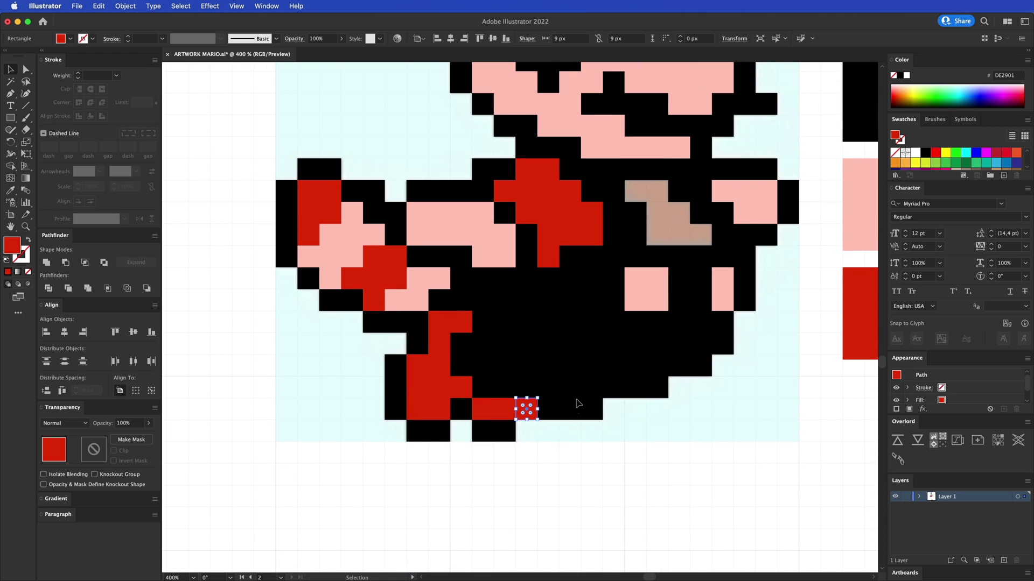
{"action": "left_click_drag", "start_coordinate": [526, 409], "coordinate": [636, 191]}
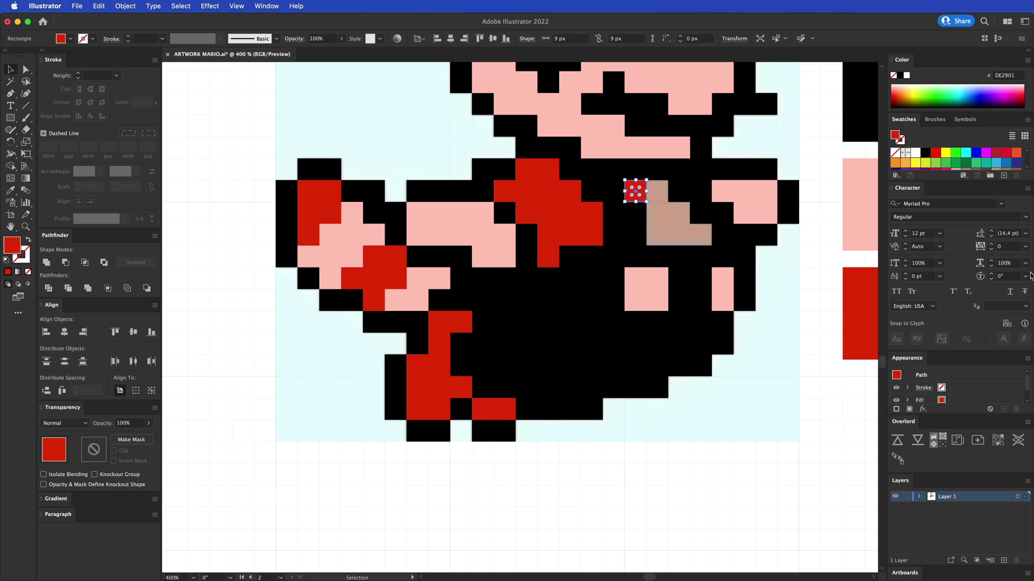
{"action": "key", "text": "alt+Right"}
{"action": "key", "text": "alt+Down"}
{"action": "key", "text": "alt+Down"}
{"action": "key", "text": "alt+Right"}
{"action": "key", "text": "alt+Right"}
{"action": "key", "text": "alt+Up"}
{"action": "key", "text": "Left"}
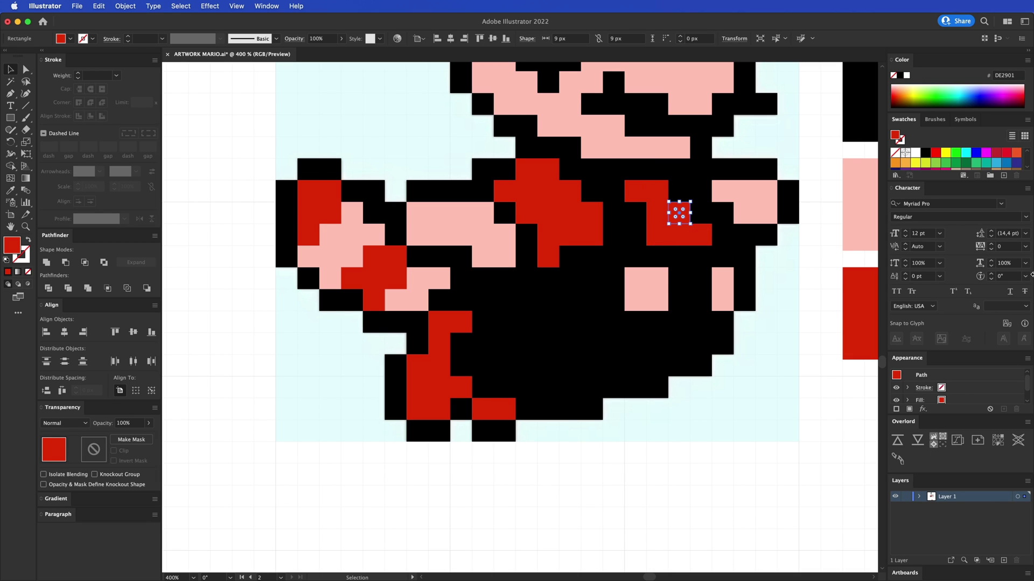
Group all the sprite's red squares, checking the pink group by selecting it
{"action": "key", "text": "super+minus"}
{"action": "left_click", "coordinate": [729, 299]}
{"action": "key", "text": "super+minus"}
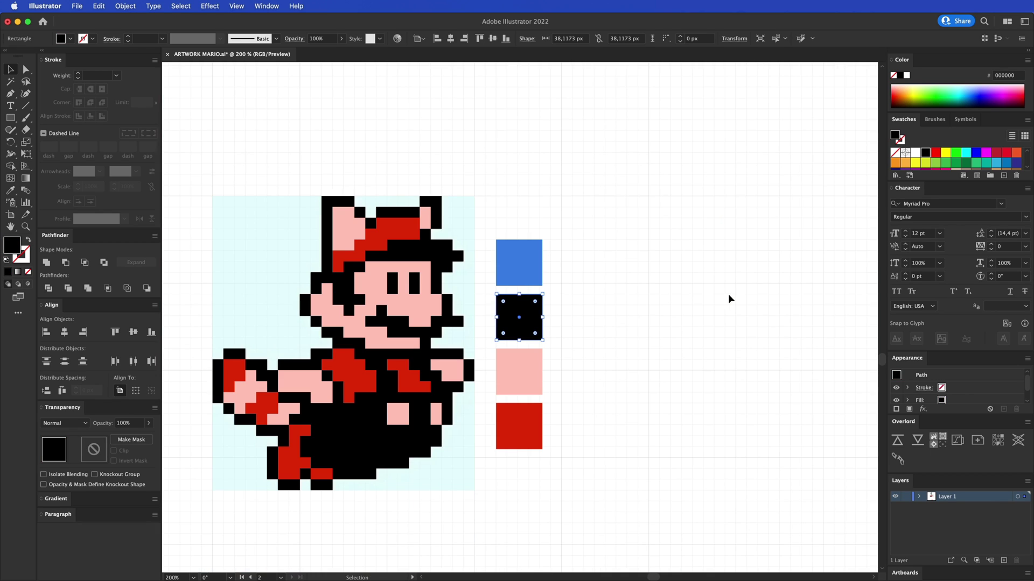
{"action": "left_click_drag", "start_coordinate": [498, 315], "coordinate": [627, 273]}
{"action": "left_click", "coordinate": [557, 268]}
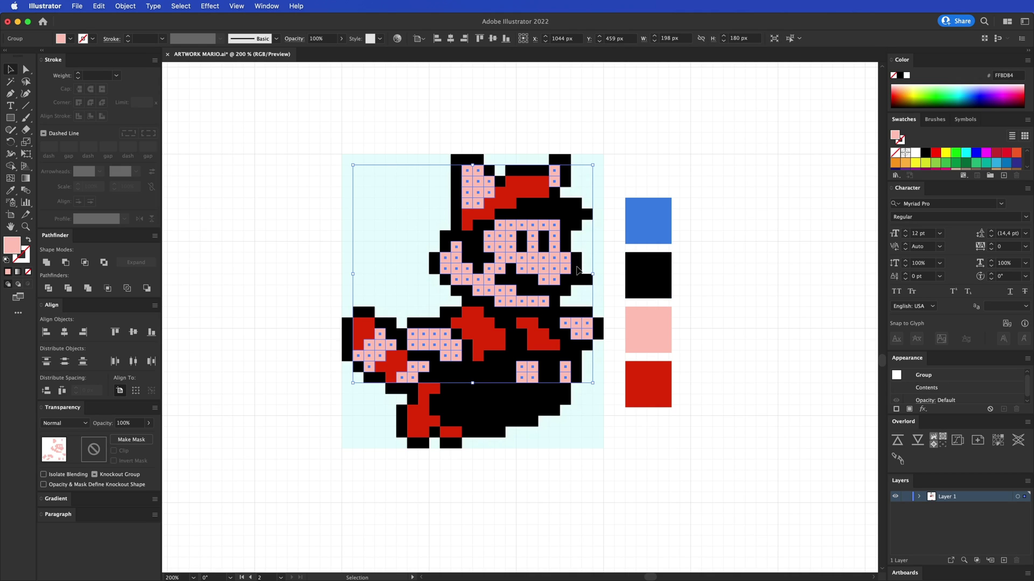
{"action": "key", "text": "super+shift+a"}
{"action": "left_click_drag", "start_coordinate": [307, 136], "coordinate": [609, 480]}
{"action": "left_click", "coordinate": [635, 481]}
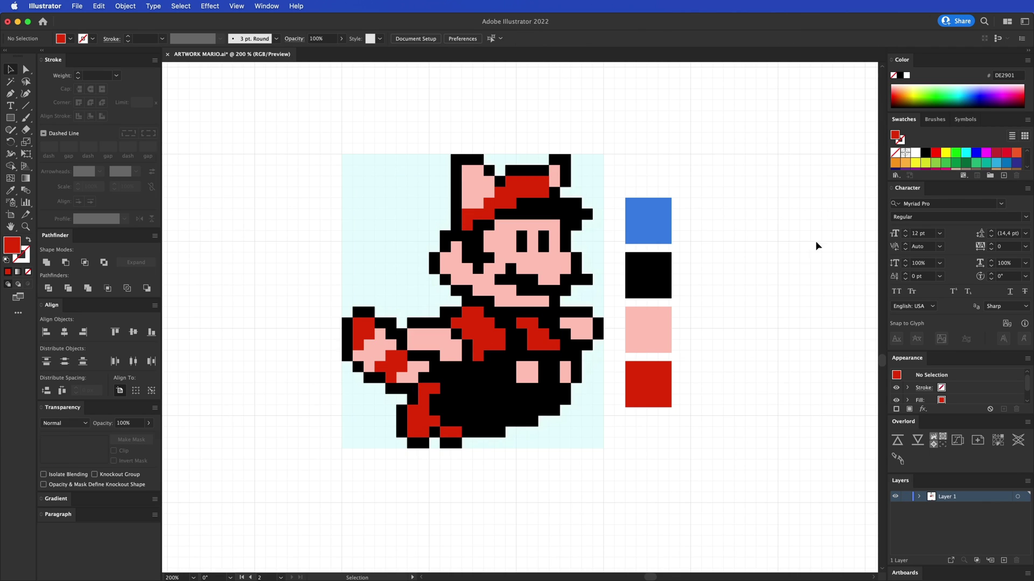
{"action": "key", "text": "super+a"}
{"action": "left_click", "coordinate": [722, 315]}
Try recolouring the red group bright green, then undo the colour change and clear the selection
{"action": "left_click", "coordinate": [516, 187]}
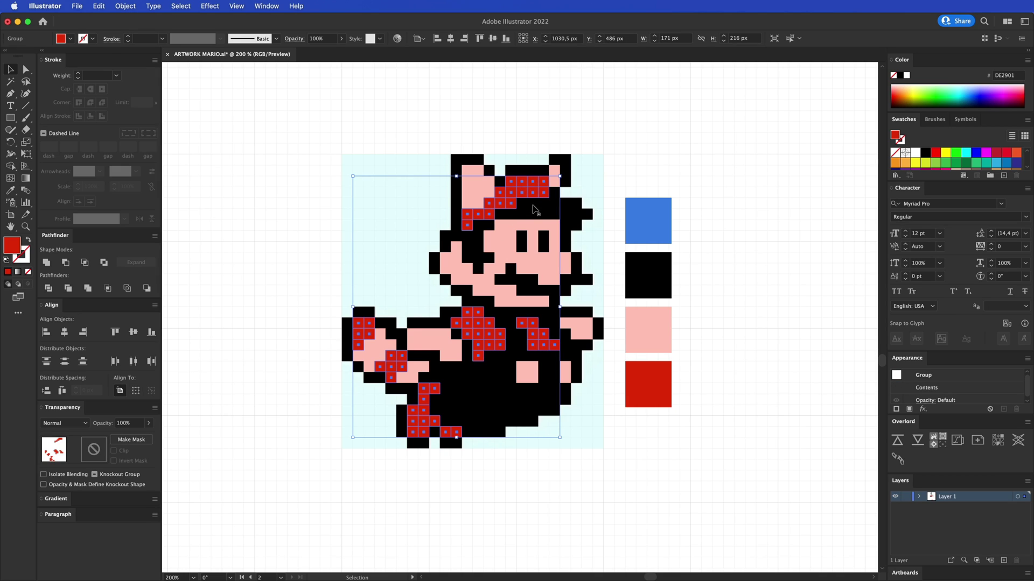
{"action": "left_click", "coordinate": [949, 164]}
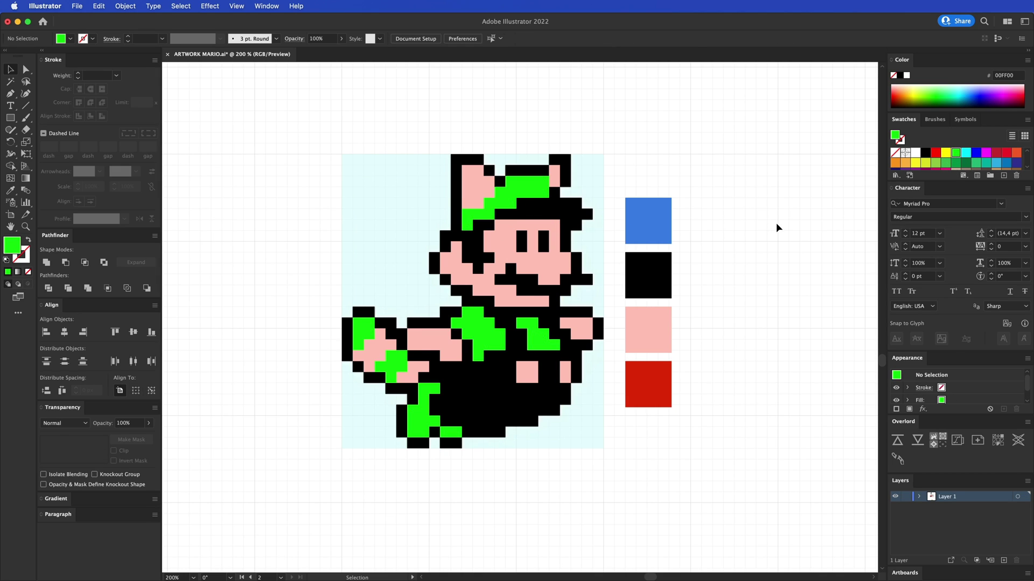
{"action": "key", "text": "super+z"}
{"action": "left_click", "coordinate": [619, 143]}
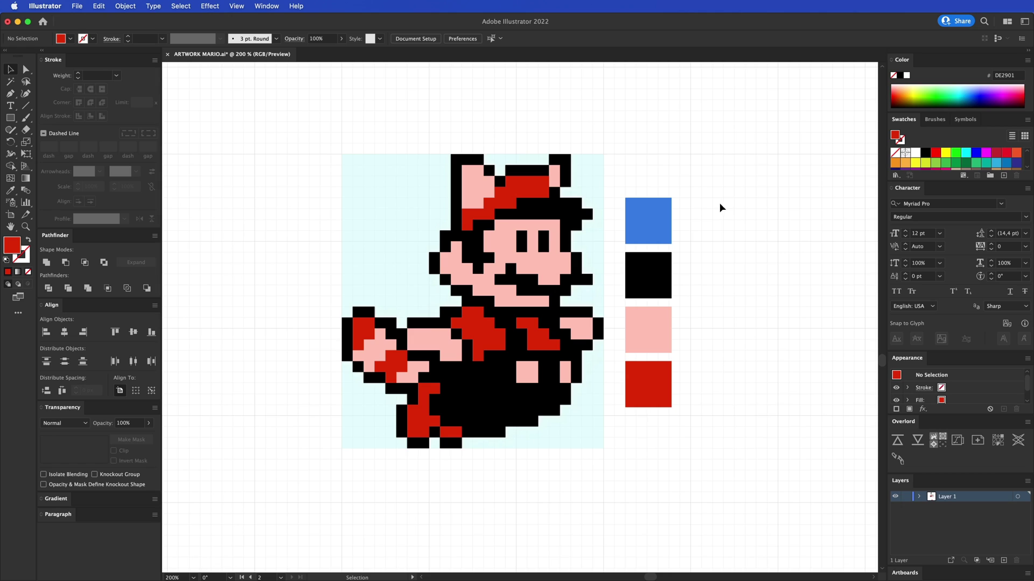
Move the four palette squares further to the right, away from the sprite
{"action": "key", "text": "super+minus"}
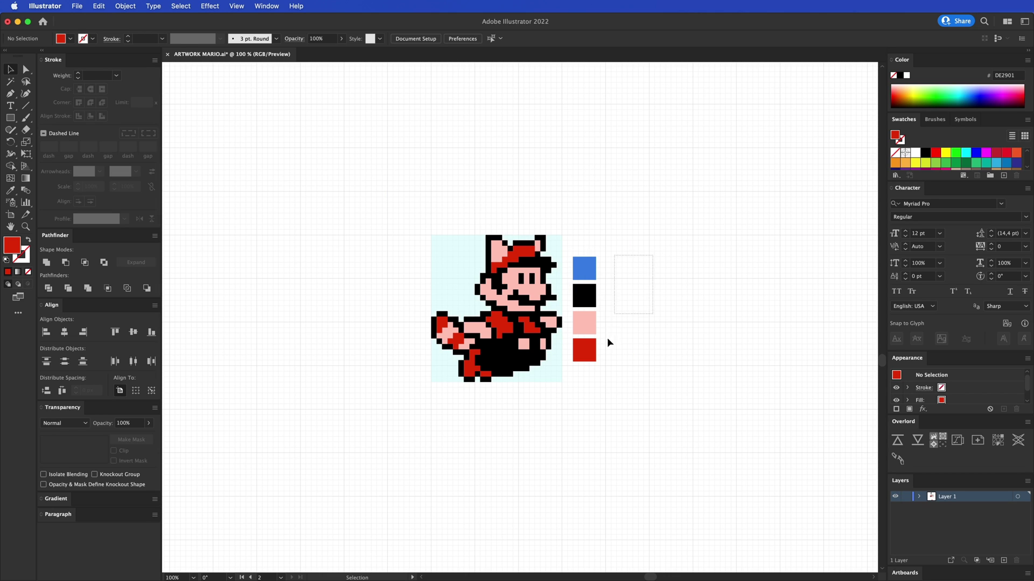
{"action": "left_click_drag", "start_coordinate": [607, 338], "coordinate": [712, 352]}
{"action": "left_click", "coordinate": [644, 255]}
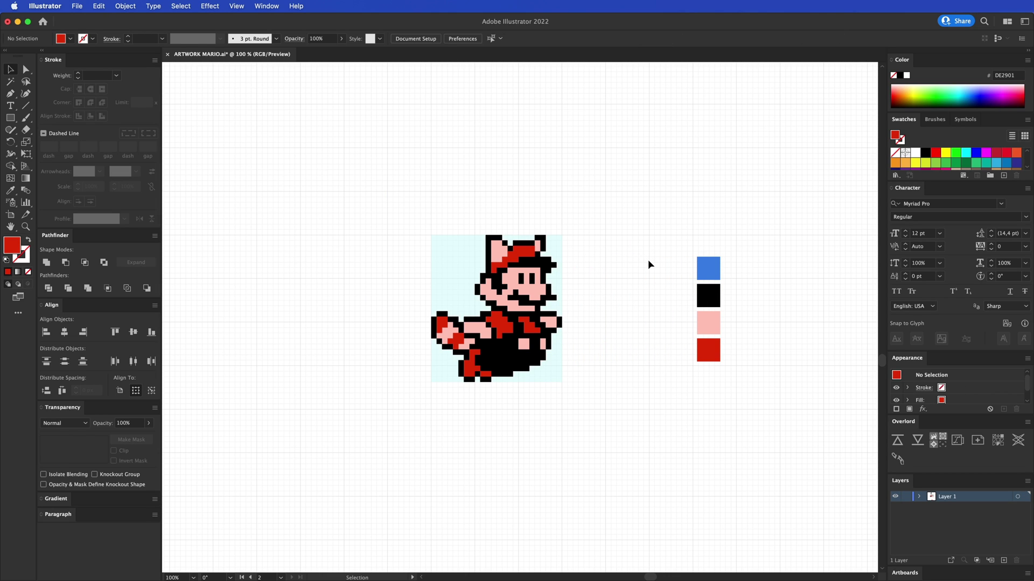
Draw a 630 × 585 px background rectangle around the sprite, send it to the back and fill it with the palette's blue
{"action": "key", "text": "m"}
{"action": "mouse_move", "coordinate": [347, 147]}
{"action": "left_mouse_down"}
{"action": "mouse_move", "coordinate": [636, 476]}
{"action": "mouse_move", "coordinate": [699, 506]}
{"action": "mouse_move", "coordinate": [726, 502]}
{"action": "left_mouse_up"}
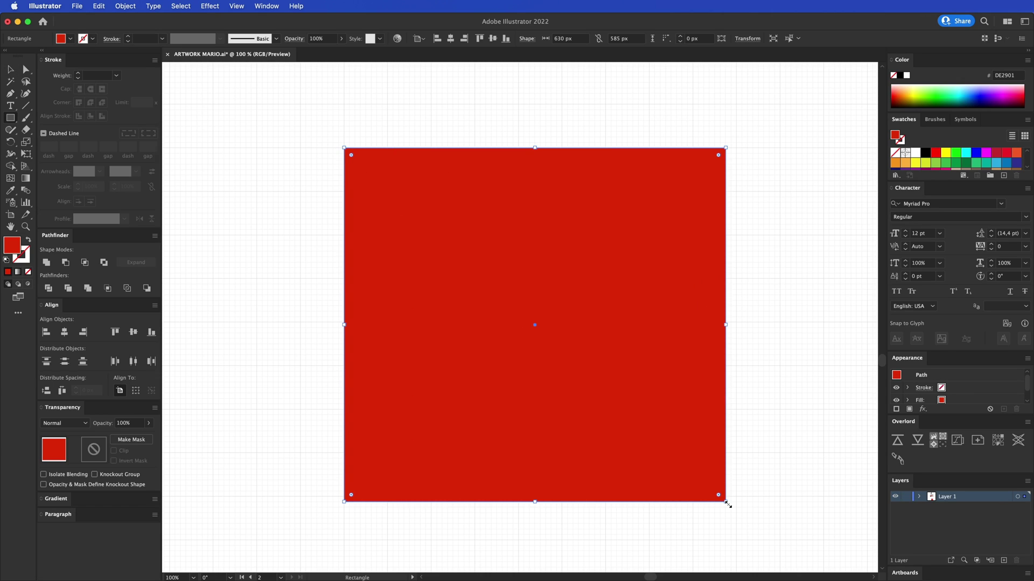
{"action": "key", "text": "super+shift+bracketleft"}
{"action": "key", "text": "i"}
{"action": "left_click", "coordinate": [706, 264]}
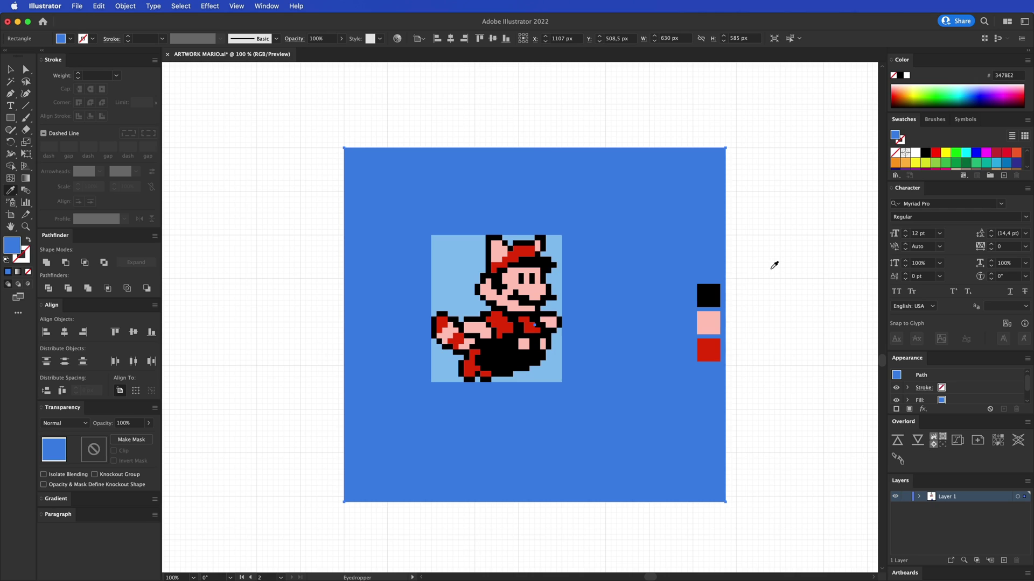
Bring the blue background forward three levels and shift it up and left, clear of the palette squares
{"action": "key", "text": "super+bracketright"}
{"action": "key", "text": "super+bracketright"}
{"action": "key", "text": "super+bracketright"}
{"action": "key", "text": "v"}
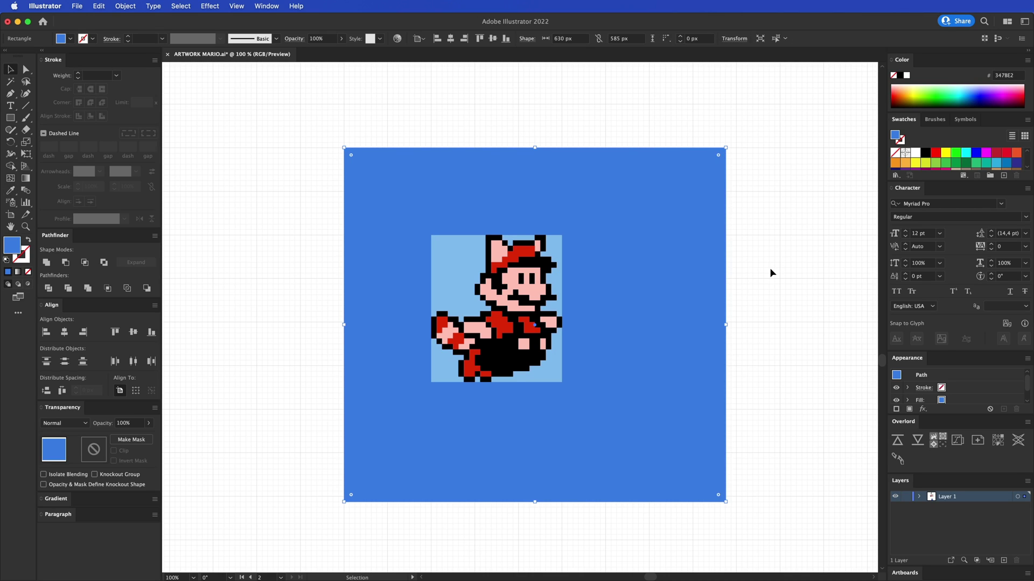
{"action": "left_click", "coordinate": [771, 273]}
{"action": "scroll", "coordinate": [700, 278], "scroll_direction": "down", "scroll_amount": 1}
{"action": "left_click_drag", "start_coordinate": [622, 273], "coordinate": [589, 263]}
{"action": "left_click", "coordinate": [778, 247]}
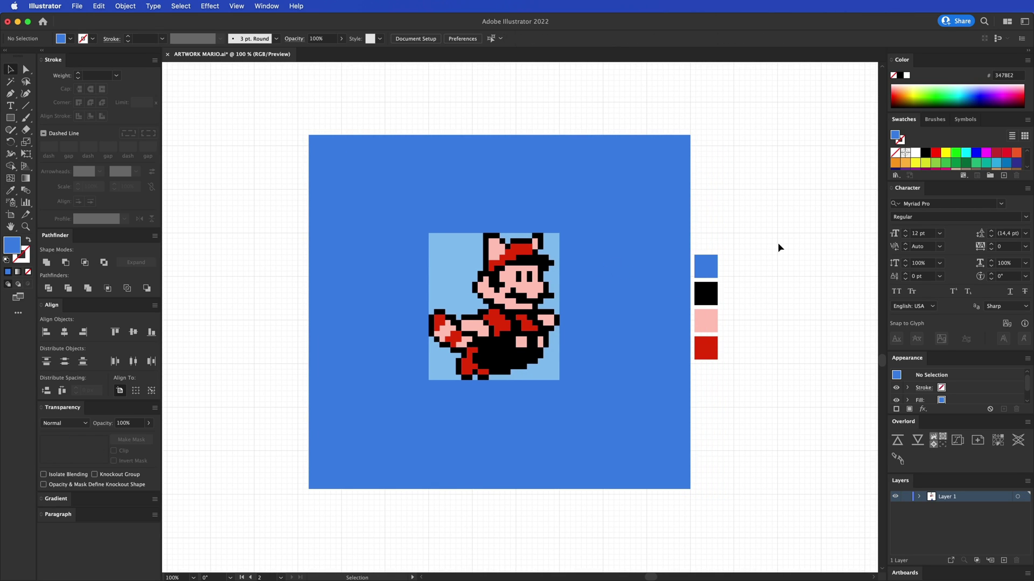
Expand Layer 1's contents and move the faded reference image out to the left of the blue background
{"action": "left_click", "coordinate": [919, 497]}
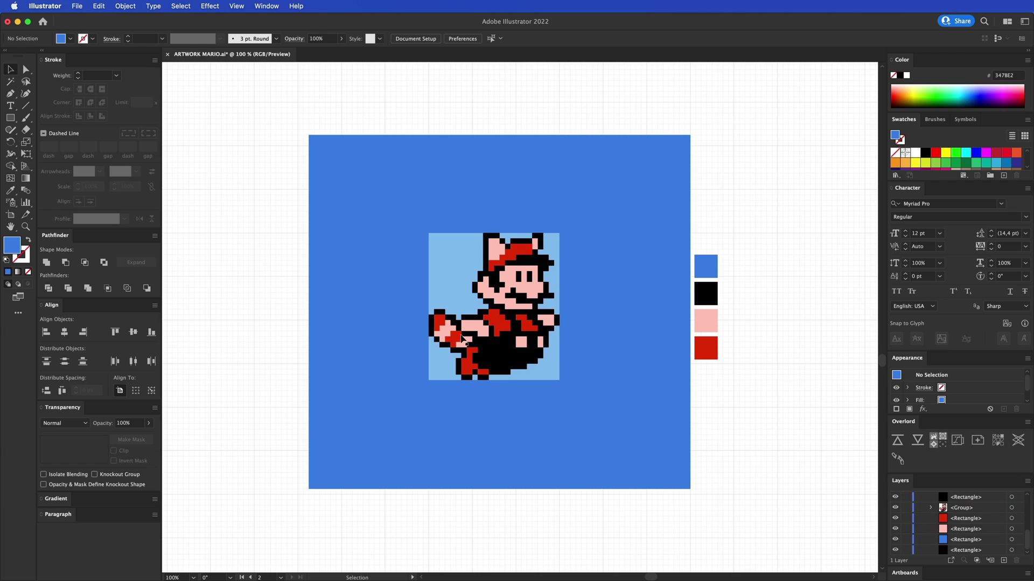
{"action": "left_click_drag", "start_coordinate": [474, 365], "coordinate": [115, 365]}
{"action": "left_click", "coordinate": [300, 212]}
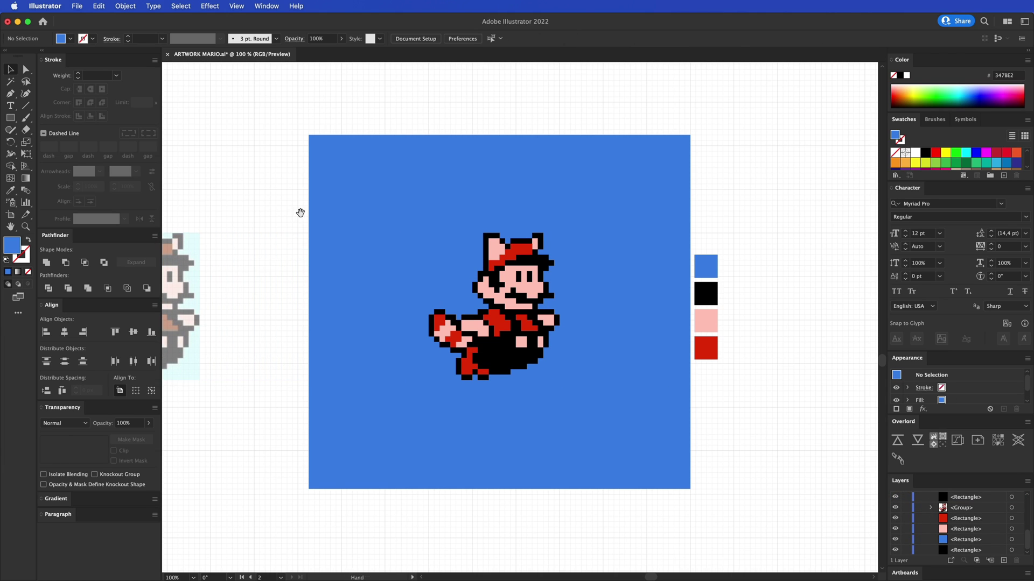
Centre the blue background on the sprite and lock it
{"action": "left_click_drag", "start_coordinate": [300, 212], "coordinate": [294, 204]}
{"action": "left_click_drag", "start_coordinate": [385, 221], "coordinate": [380, 215]}
{"action": "key", "text": "super+plus"}
{"action": "scroll", "coordinate": [799, 166], "scroll_direction": "right", "scroll_amount": 2}
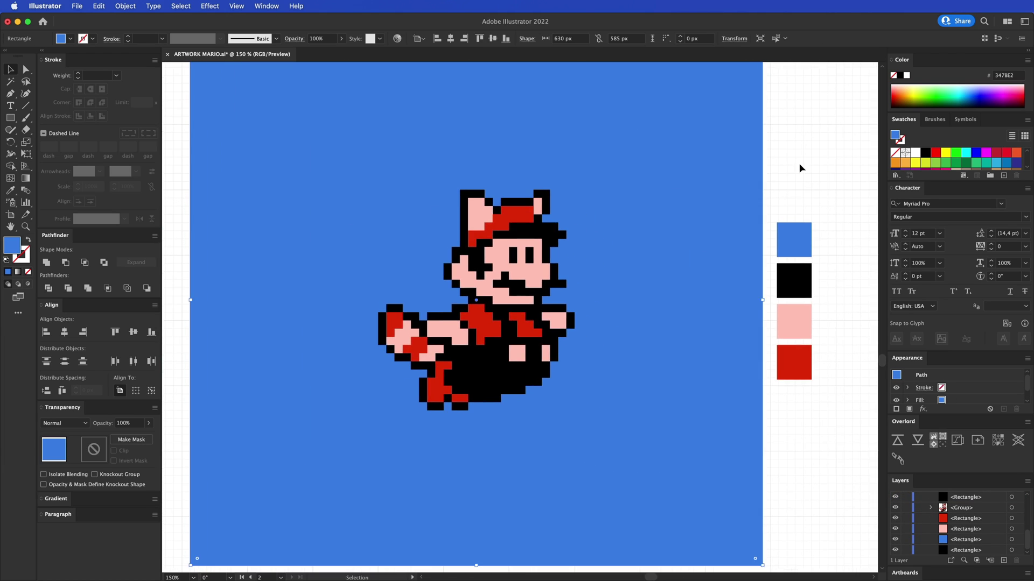
{"action": "left_click", "coordinate": [808, 161]}
{"action": "scroll", "coordinate": [808, 161], "scroll_direction": "down", "scroll_amount": 1}
{"action": "left_click", "coordinate": [433, 358]}
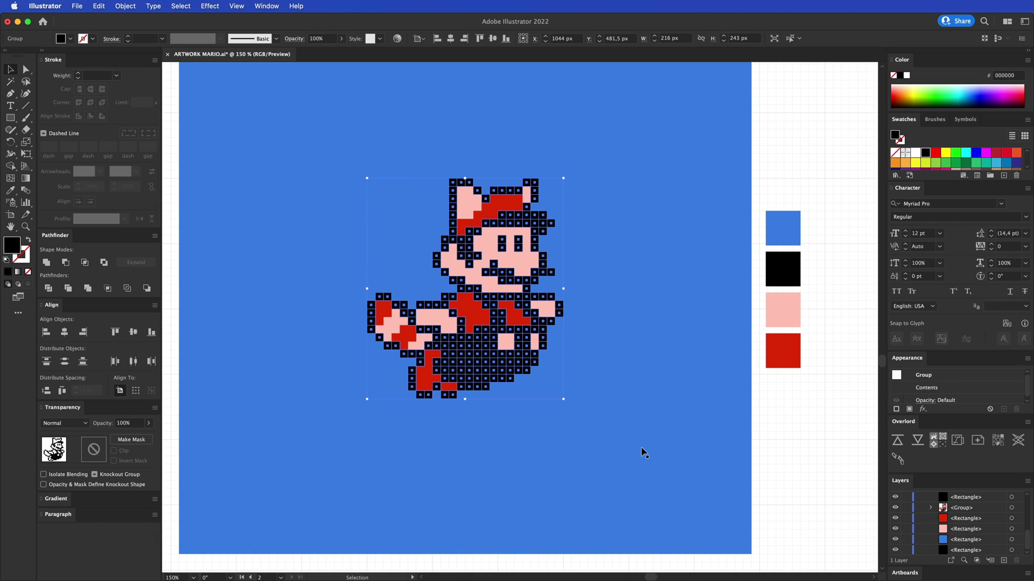
{"action": "left_click", "coordinate": [703, 430]}
{"action": "key", "text": "super+2"}
Group the black, pink and red parts into one sprite, then test moving it and undo the move
{"action": "left_click_drag", "start_coordinate": [579, 429], "coordinate": [331, 142]}
{"action": "left_click", "coordinate": [623, 349]}
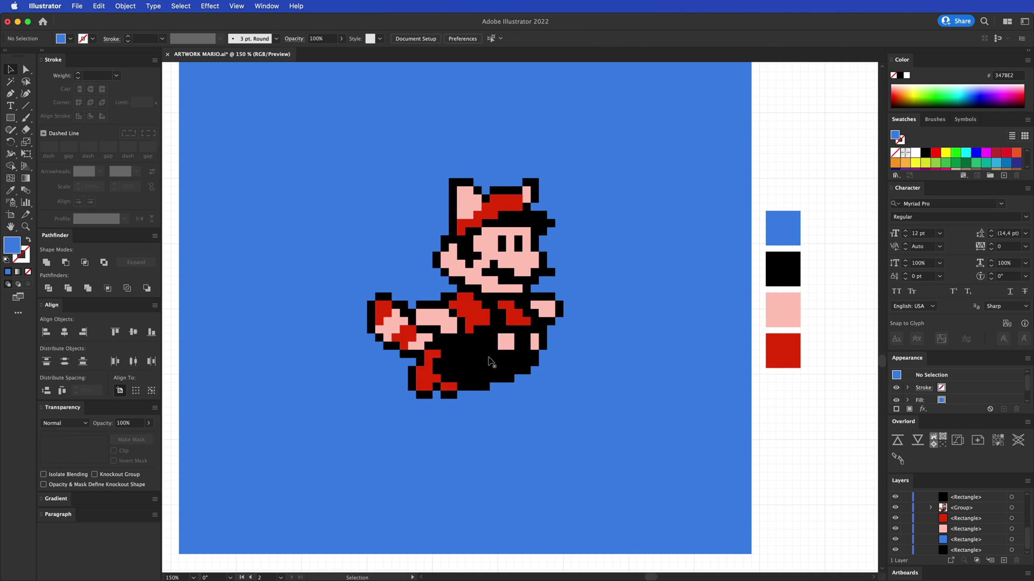
{"action": "left_click_drag", "start_coordinate": [488, 359], "coordinate": [635, 301]}
{"action": "key", "text": "super+z"}
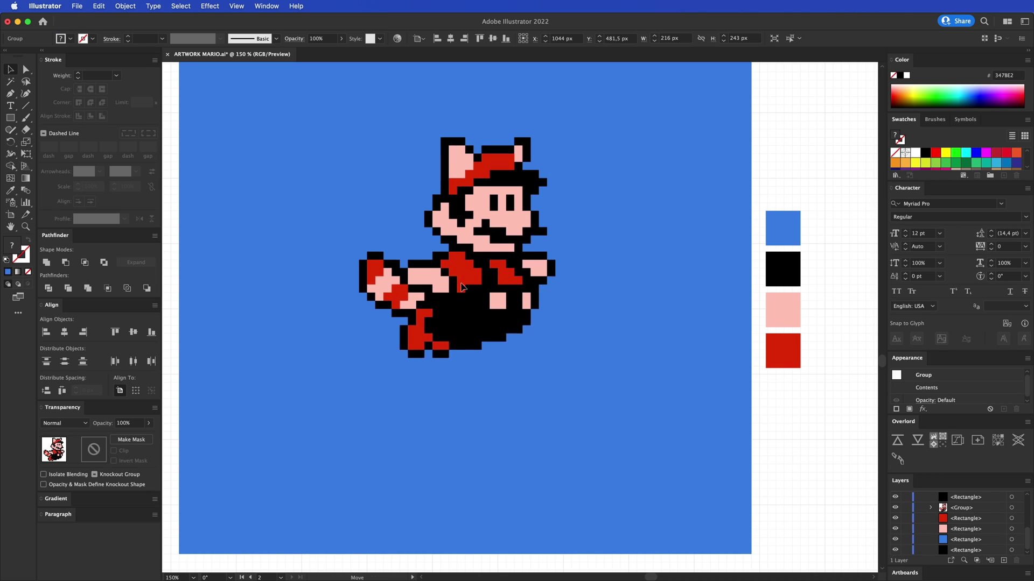
{"action": "left_click", "coordinate": [626, 351]}
{"action": "scroll", "coordinate": [646, 345], "scroll_direction": "up", "scroll_amount": 2}
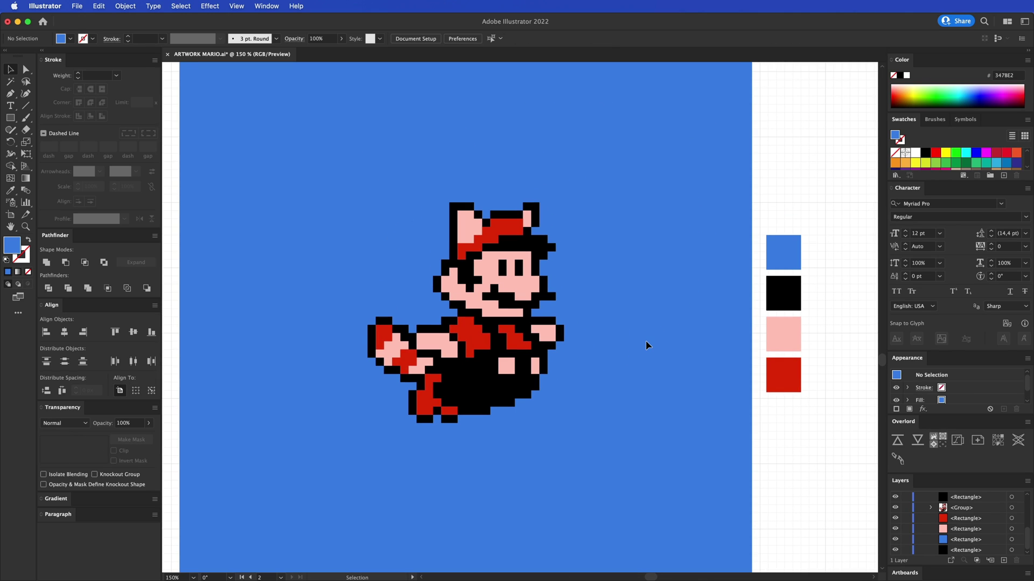